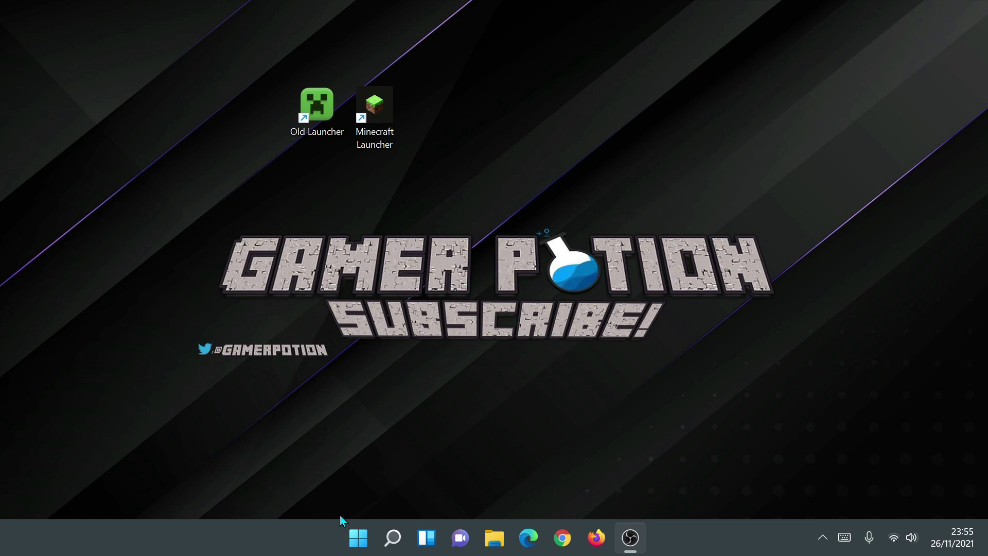
Open Apps & features in Windows Settings and filter the installed apps for 'minecraft'.
left_click(355, 544)
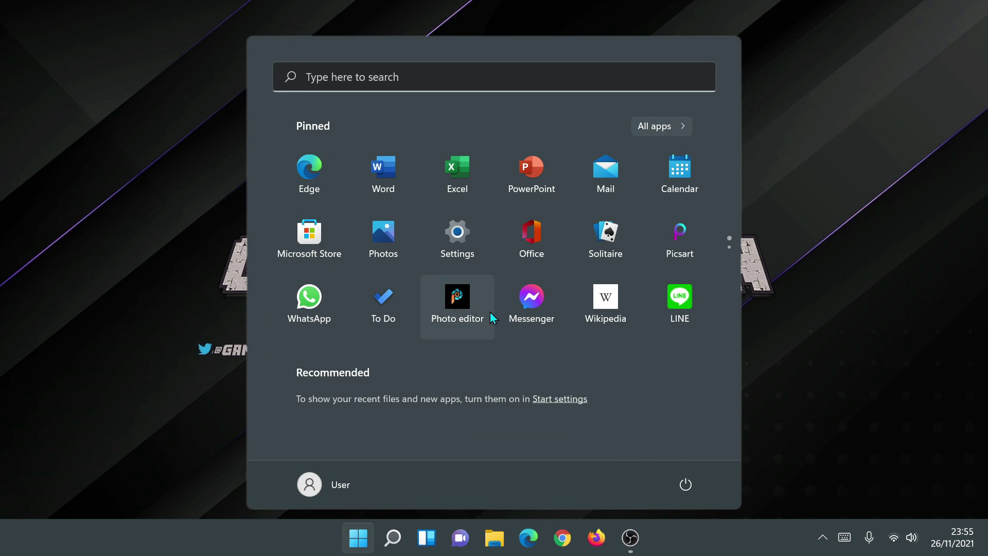
left_click(463, 250)
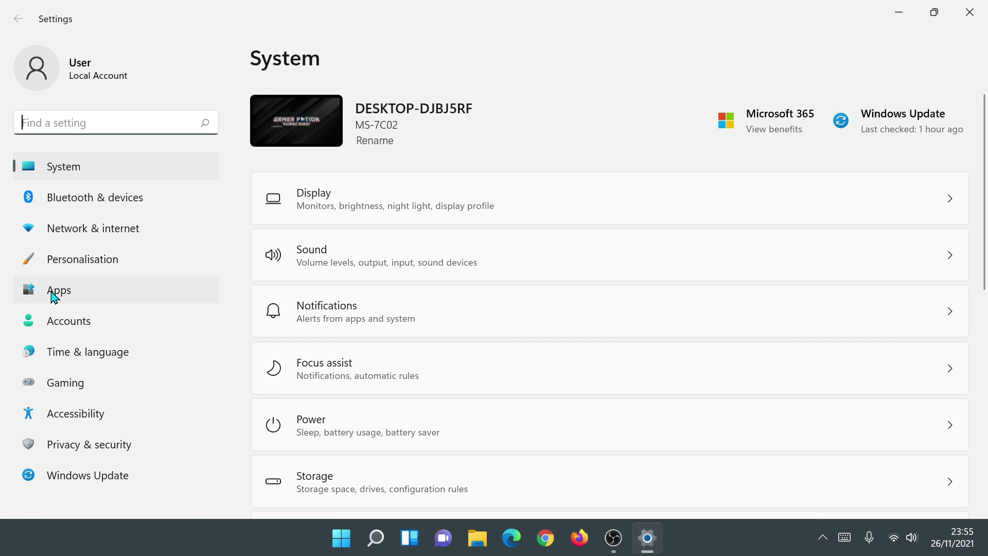
left_click(59, 293)
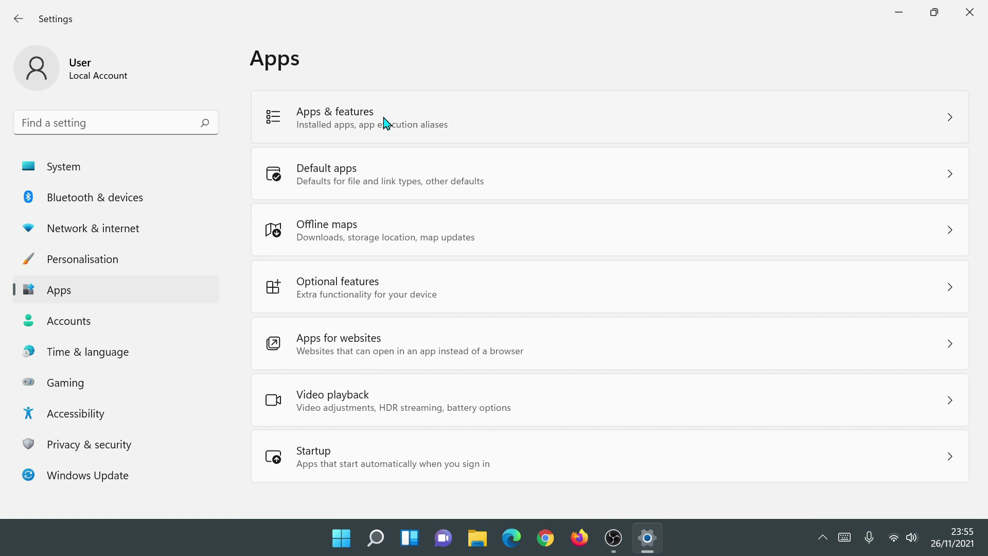
left_click(386, 124)
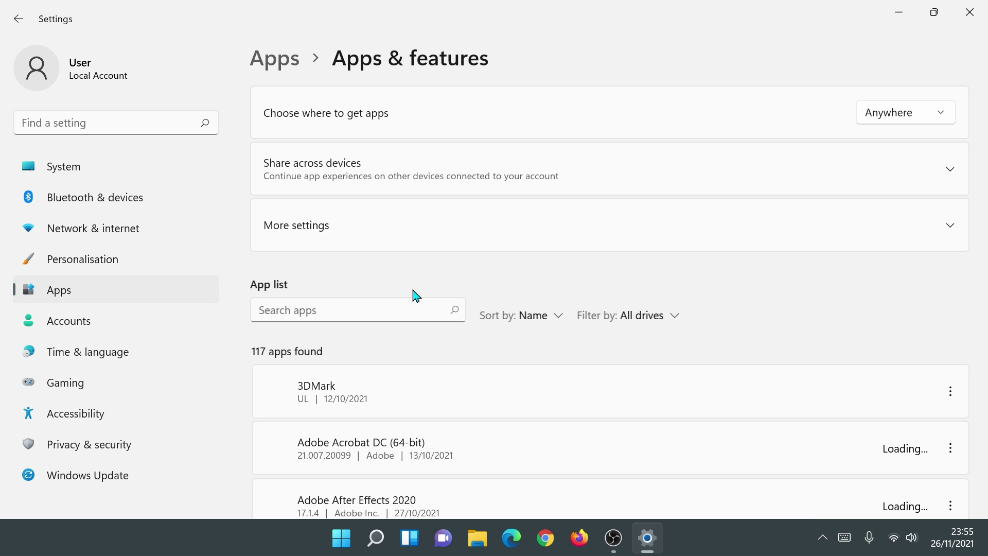
left_click(357, 311)
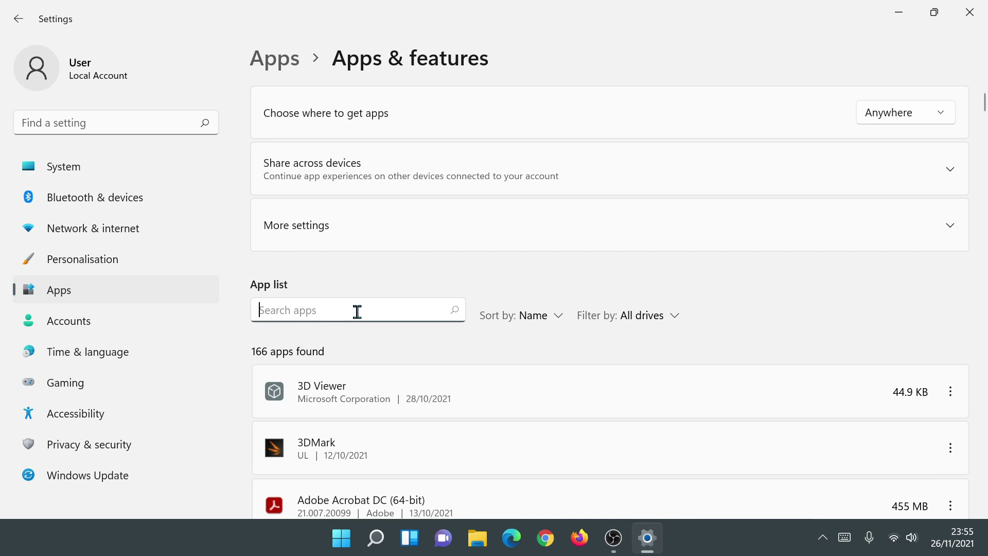
type("minecraft")
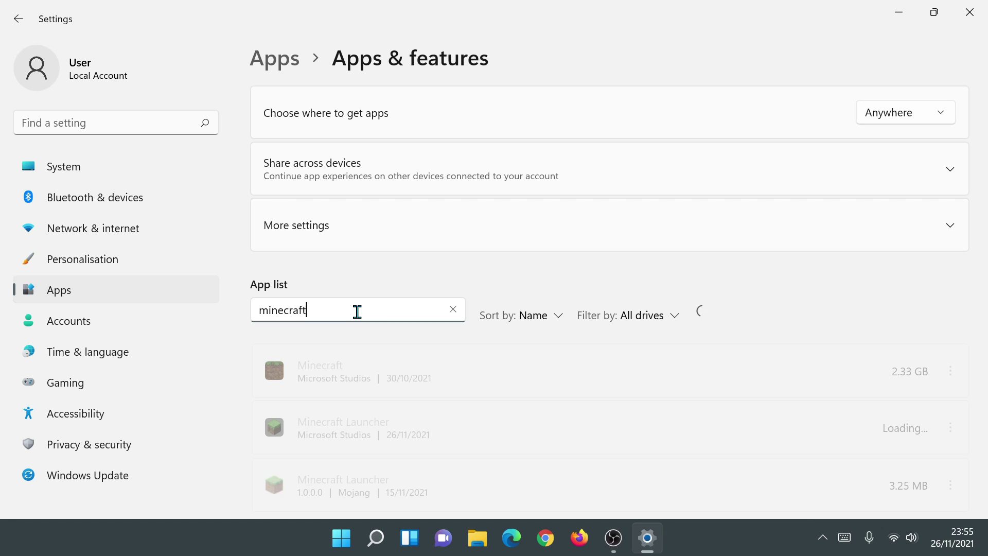
scroll(695, 381, "down", 2)
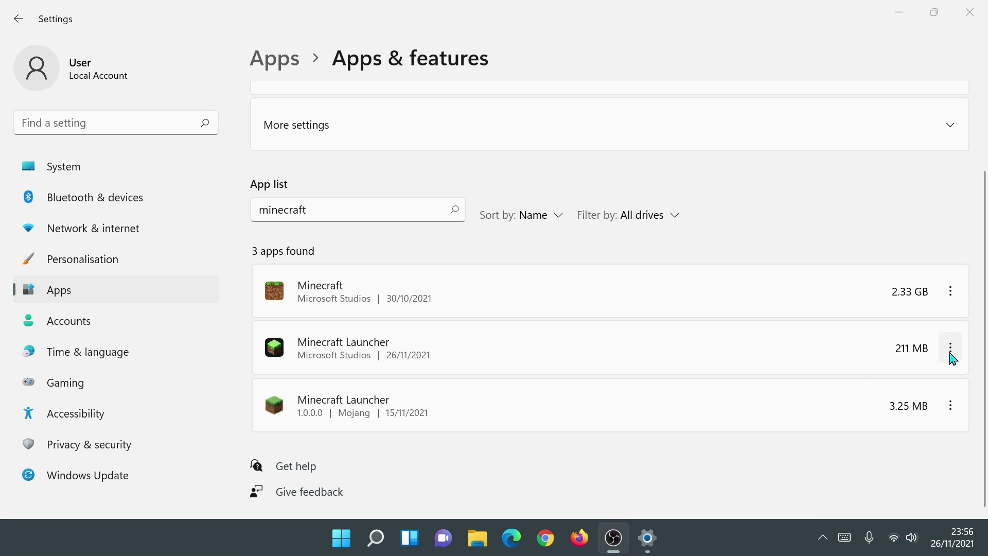
Uninstall the 211 MB Microsoft Studios Minecraft Launcher and confirm the removal.
left_click(950, 352)
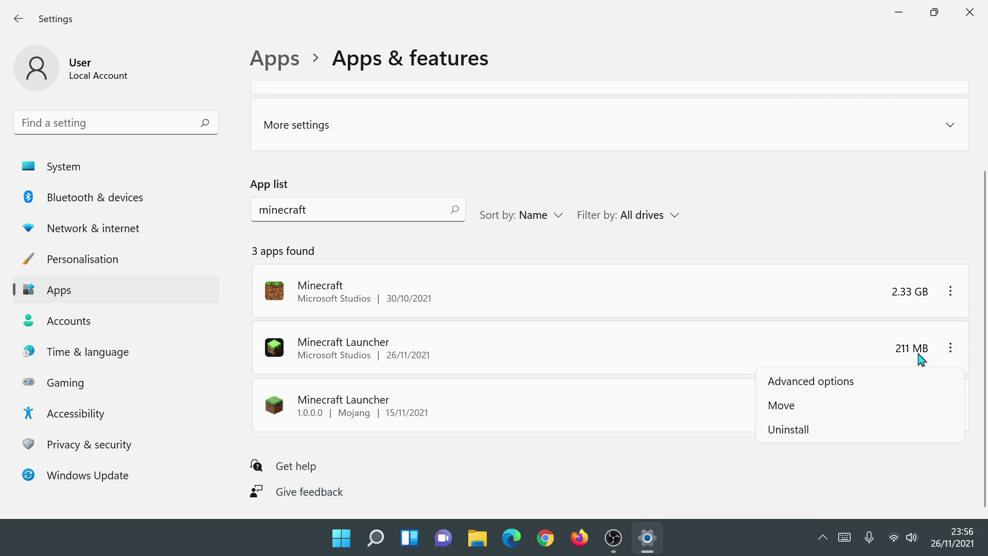
left_click(951, 352)
left_click(951, 353)
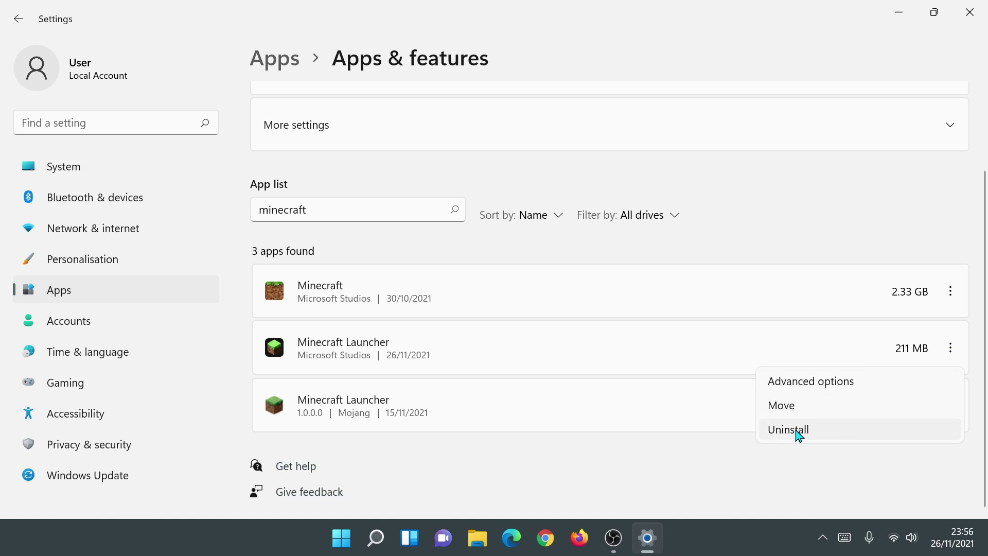
left_click(799, 436)
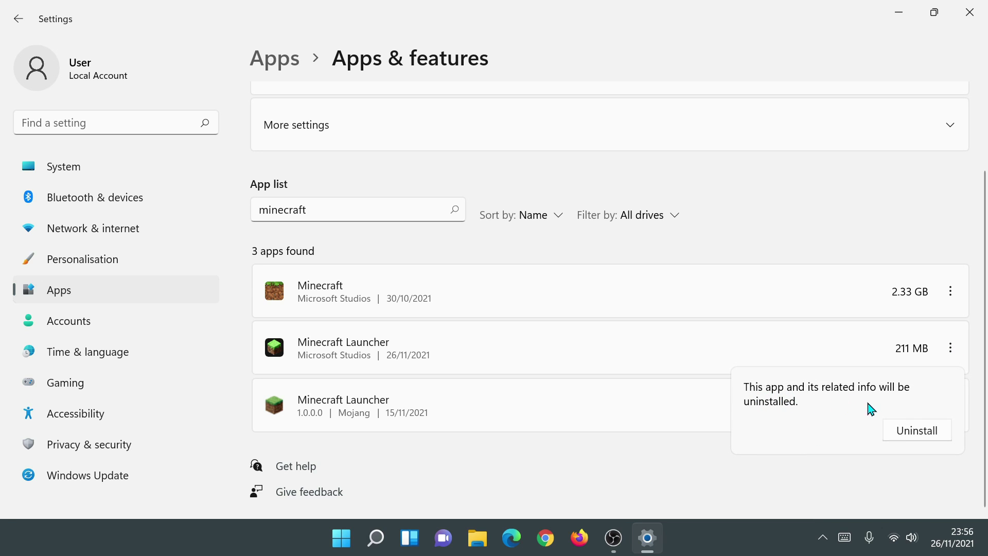
left_click(925, 437)
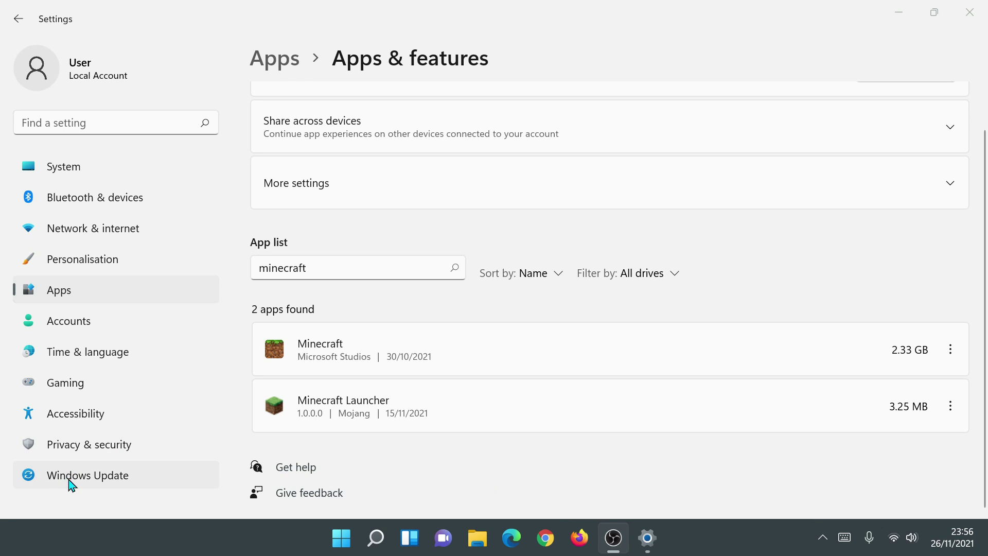
Run Check for updates on the Windows Update page, then close Settings once it reports up to date.
left_click(78, 480)
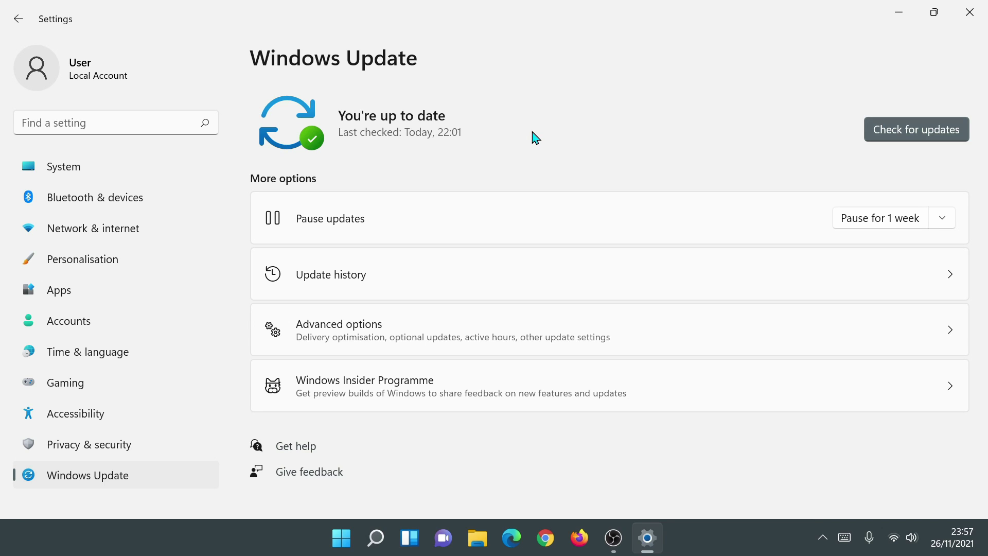
left_click(899, 137)
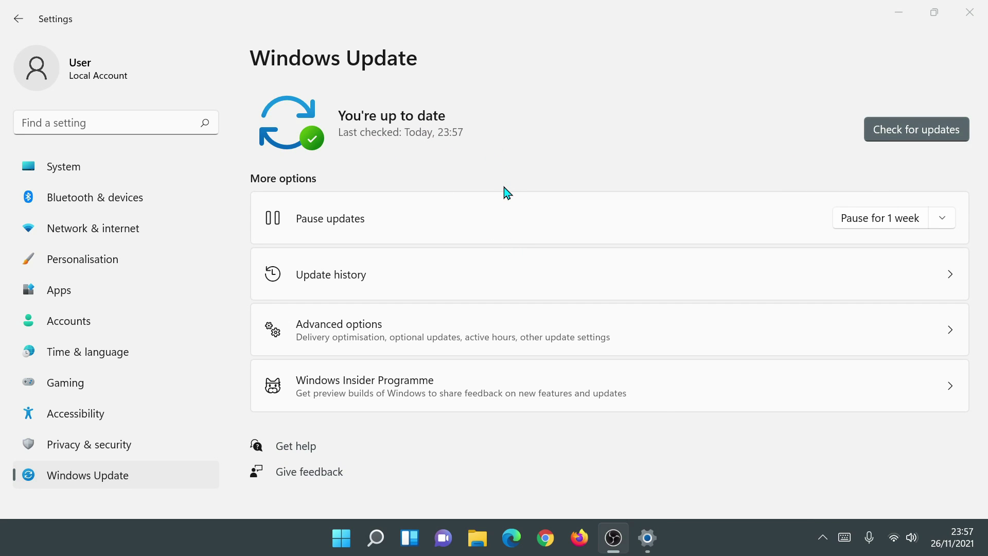
left_click(969, 12)
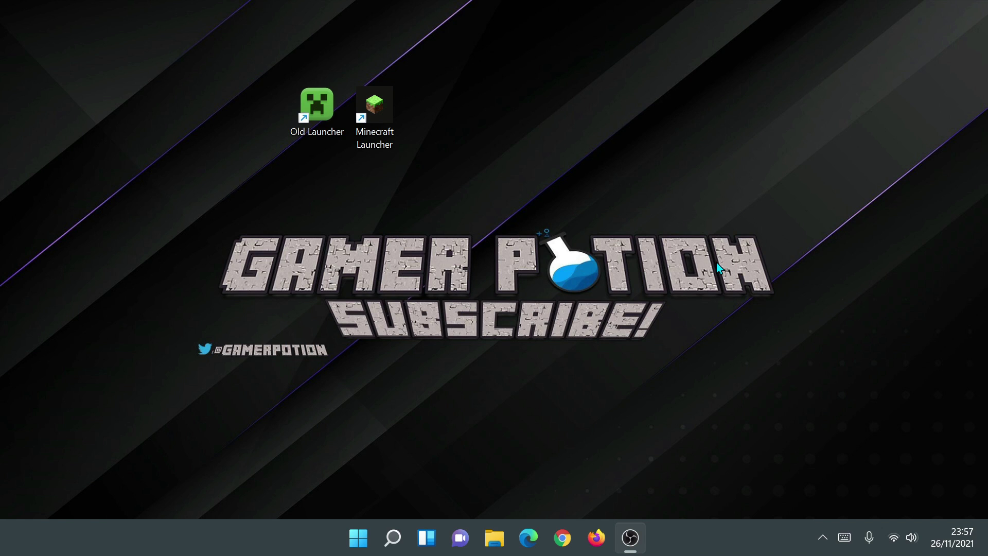
Launch Microsoft Store, get updates in Library until all are up to date, then show Apps.
left_click(358, 538)
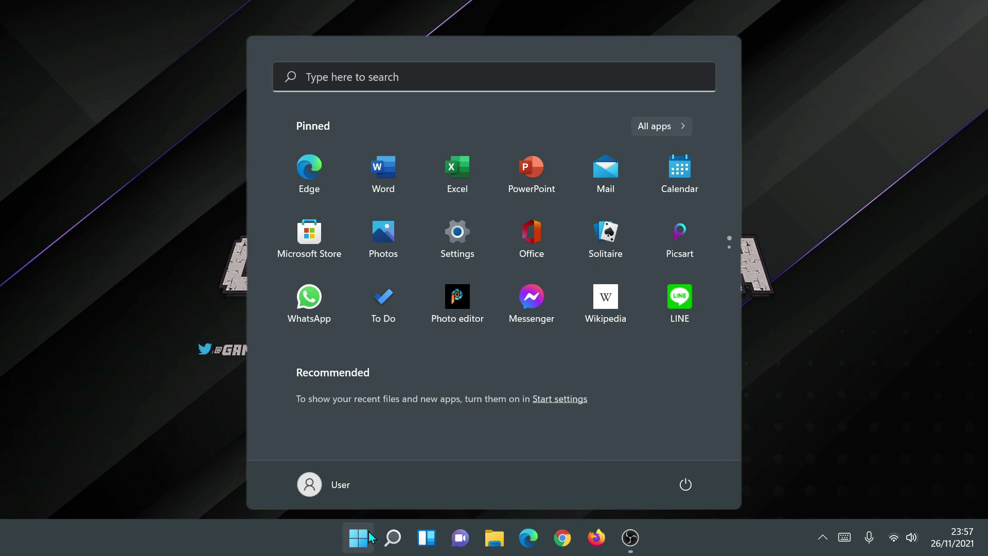
left_click(311, 254)
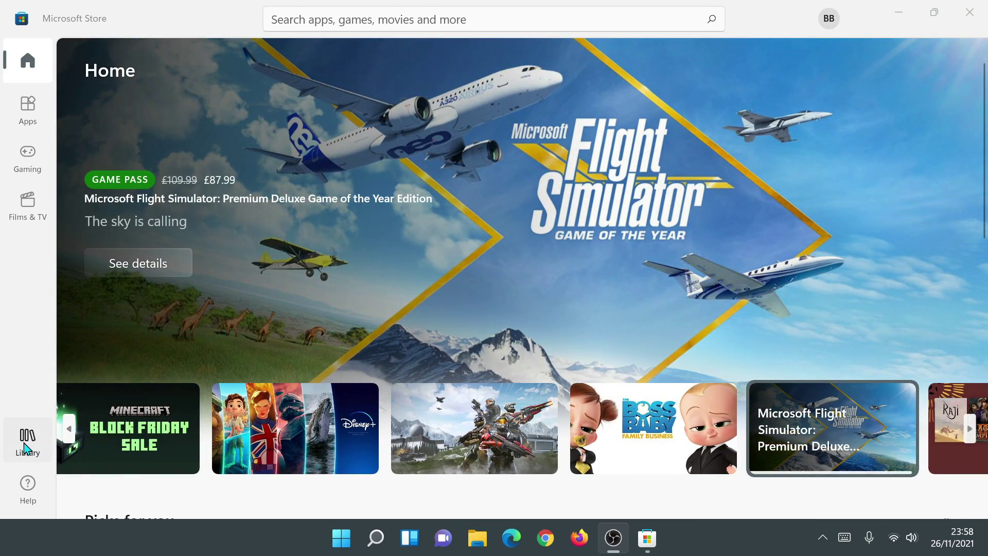
left_click(26, 443)
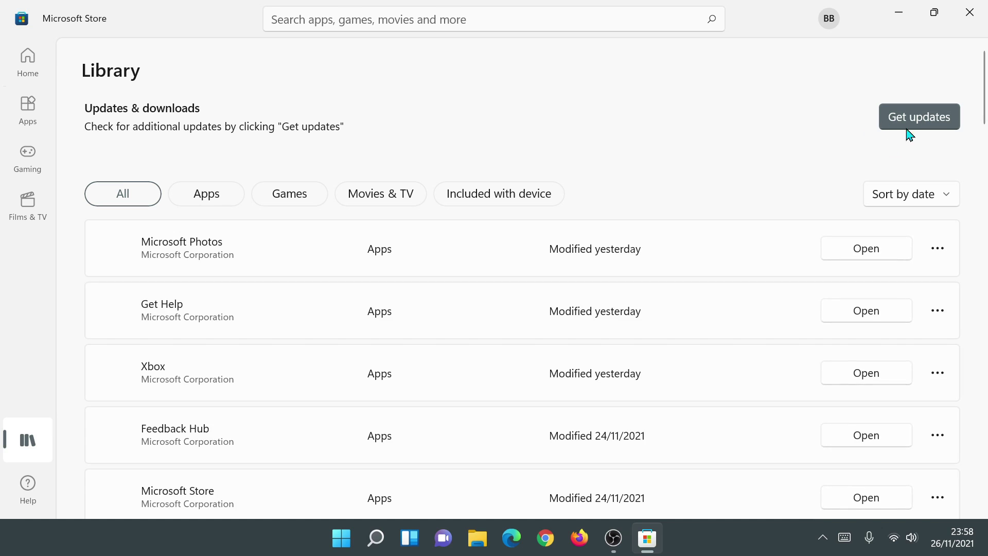
left_click(919, 118)
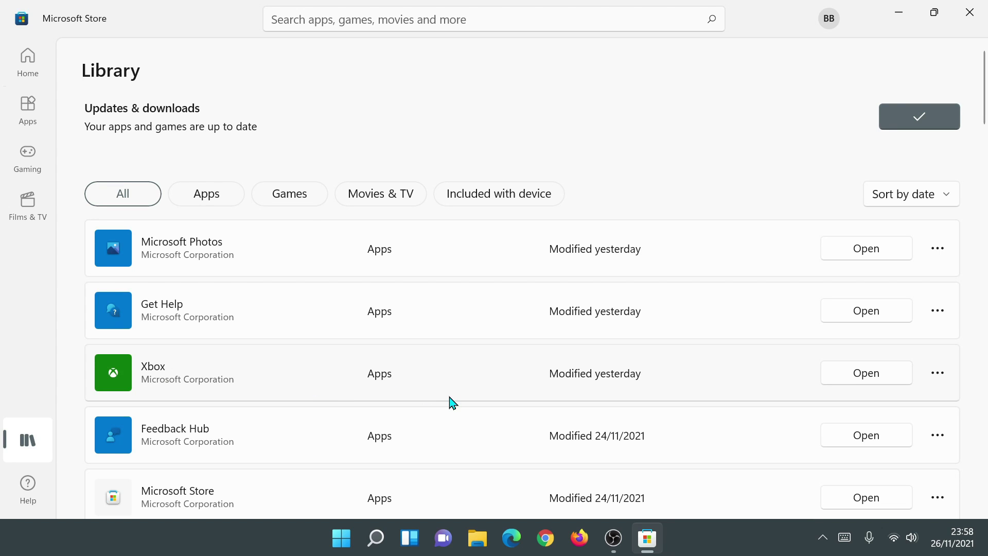
scroll(221, 392, "down", 2)
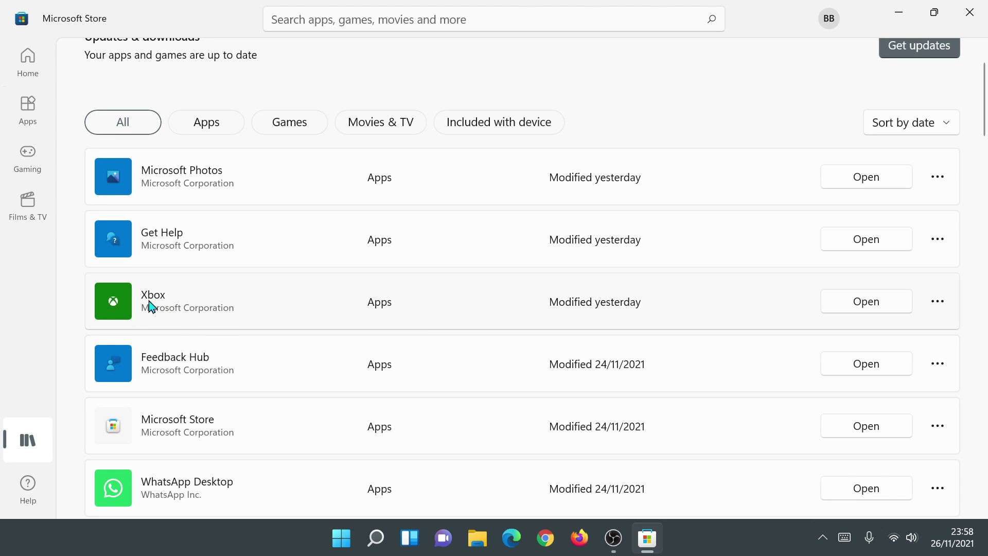
key("alt+Tab")
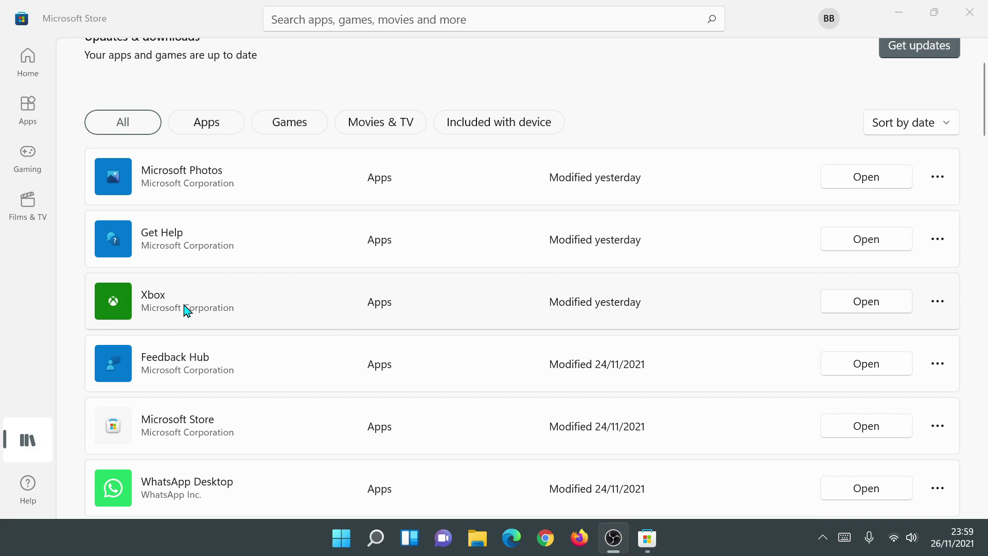
scroll(508, 275, "up", 2)
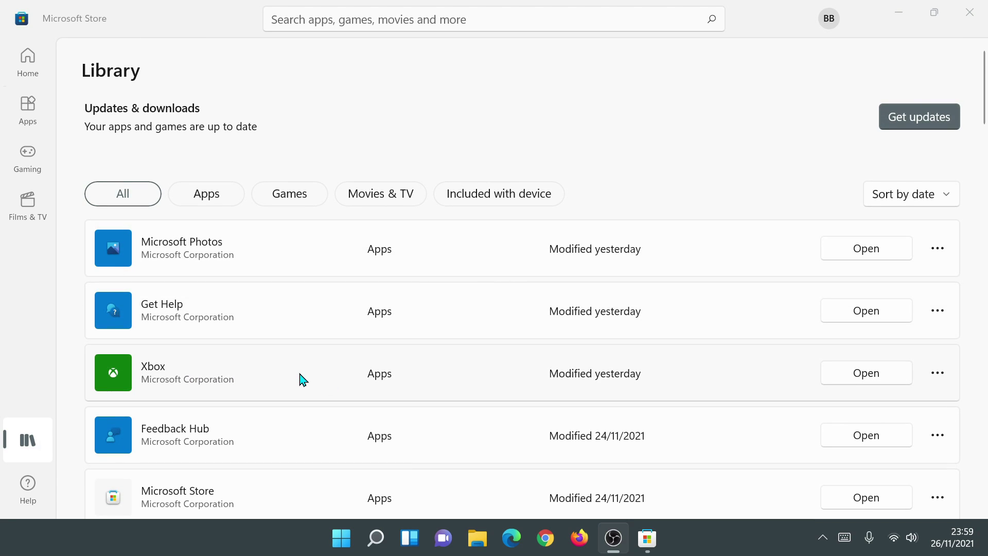
left_click(28, 109)
Search the Store for 'xbox', open the Xbox app once, then close it.
left_click(470, 11)
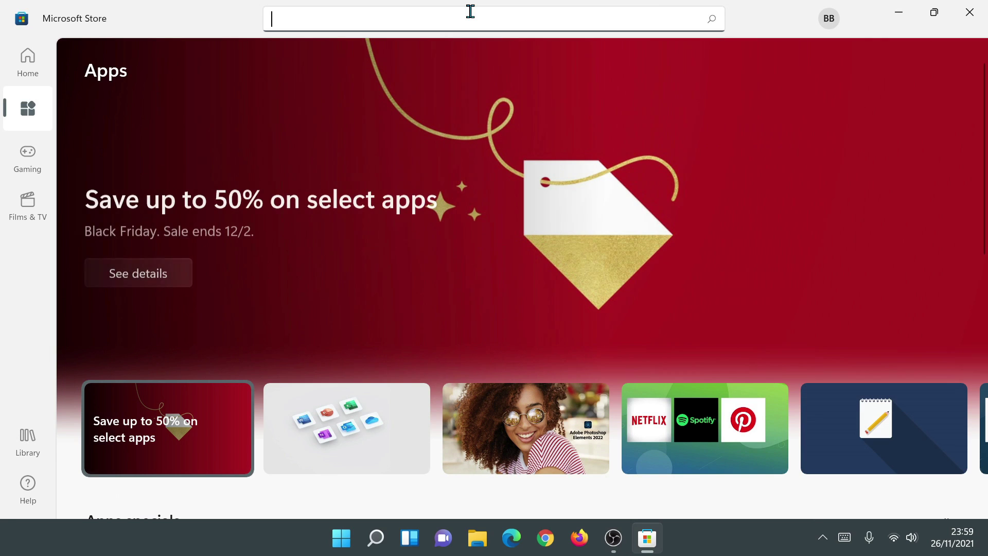
type("xbox")
key("Return")
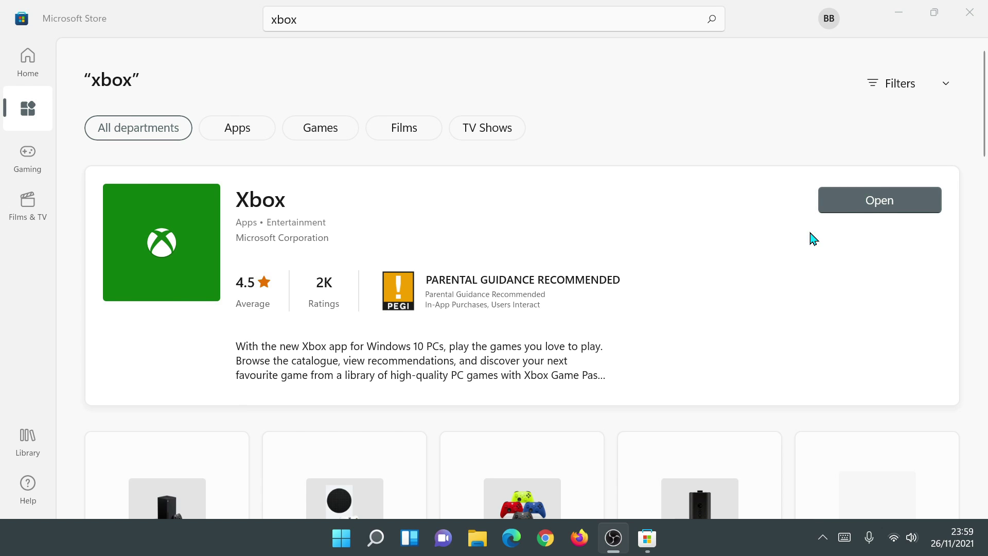
left_click(876, 199)
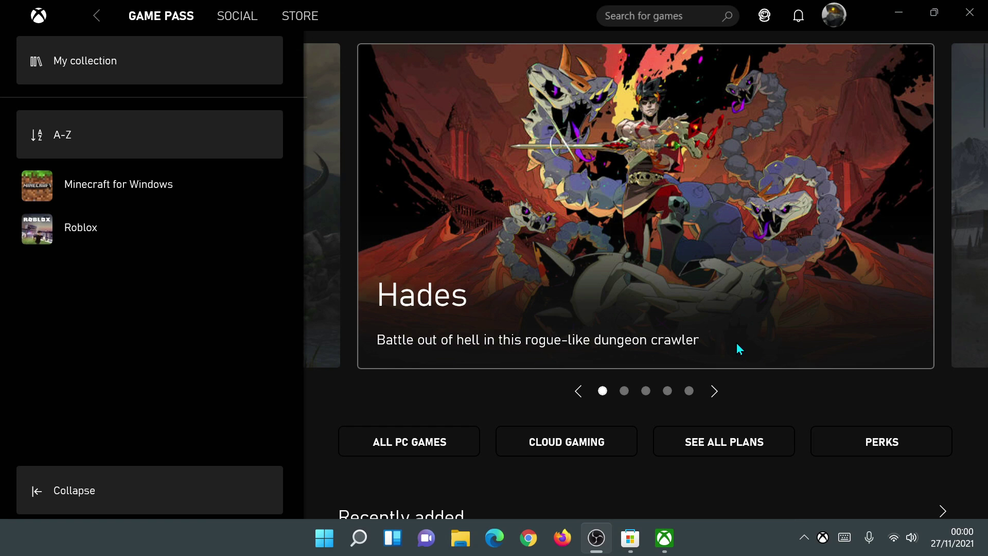
left_click(970, 12)
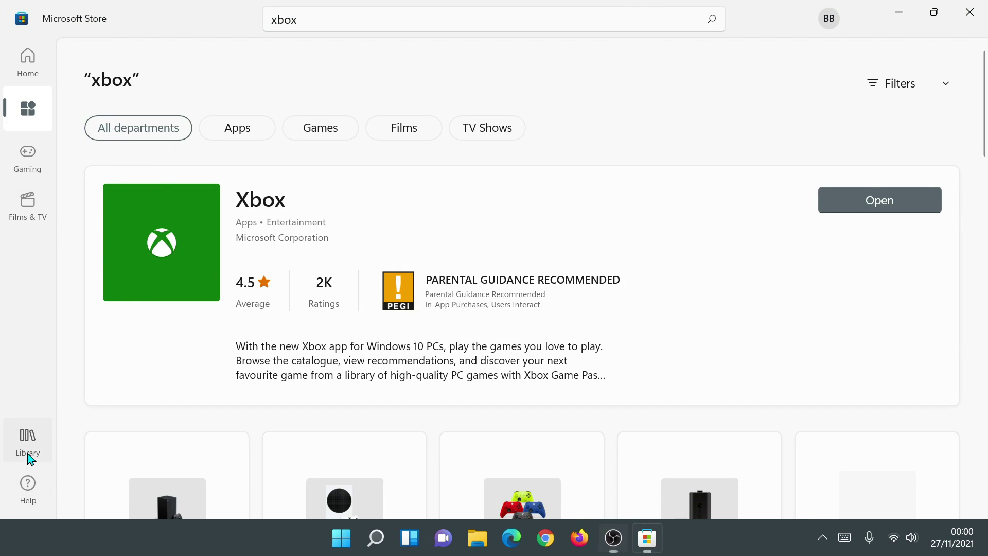
Get updates again in the Store Library, confirm everything is up to date, then close the Store.
left_click(30, 452)
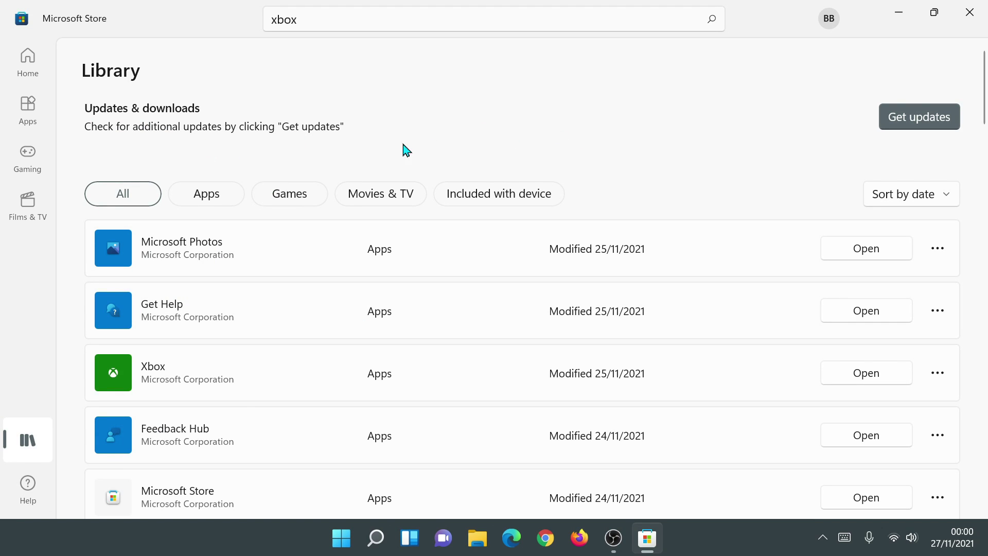
left_click(903, 126)
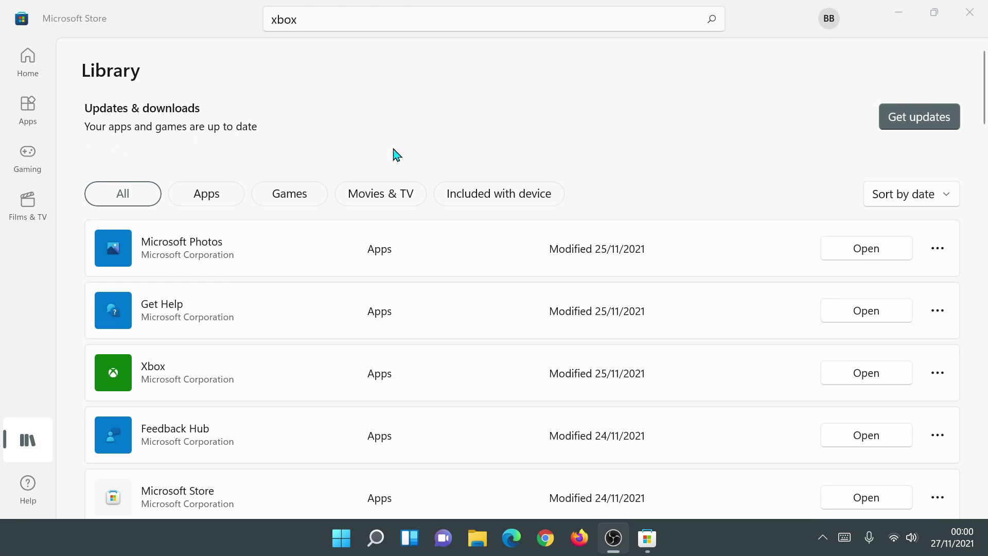
left_click(970, 12)
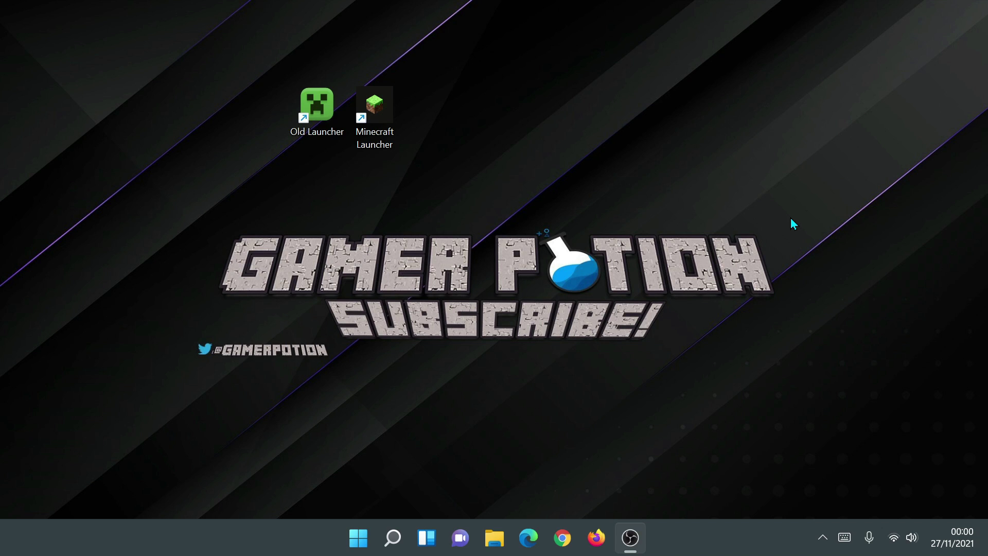
In Edge, go to minecraft.net/download/alternative to view the Java Edition installer options.
left_click(526, 548)
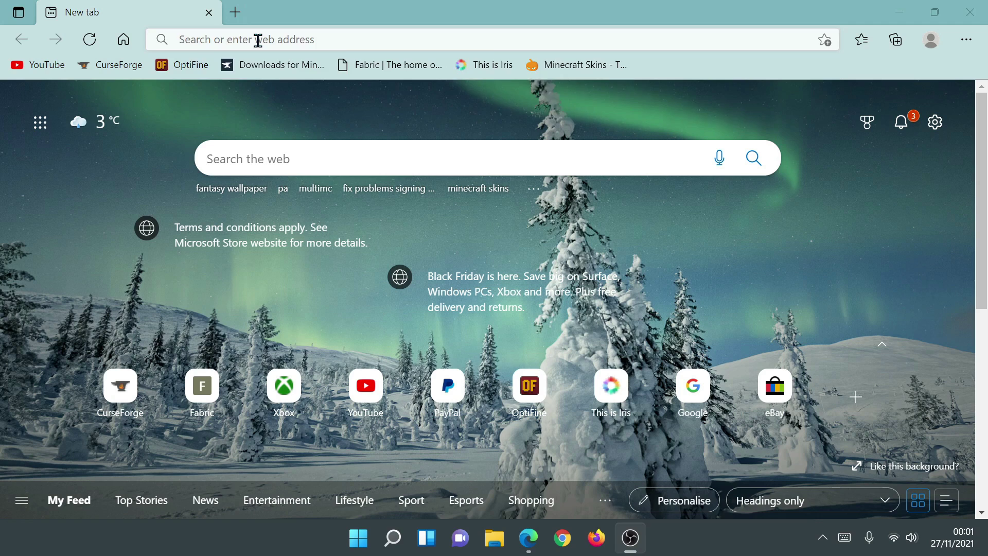
left_click(257, 40)
type("minecraft.net")
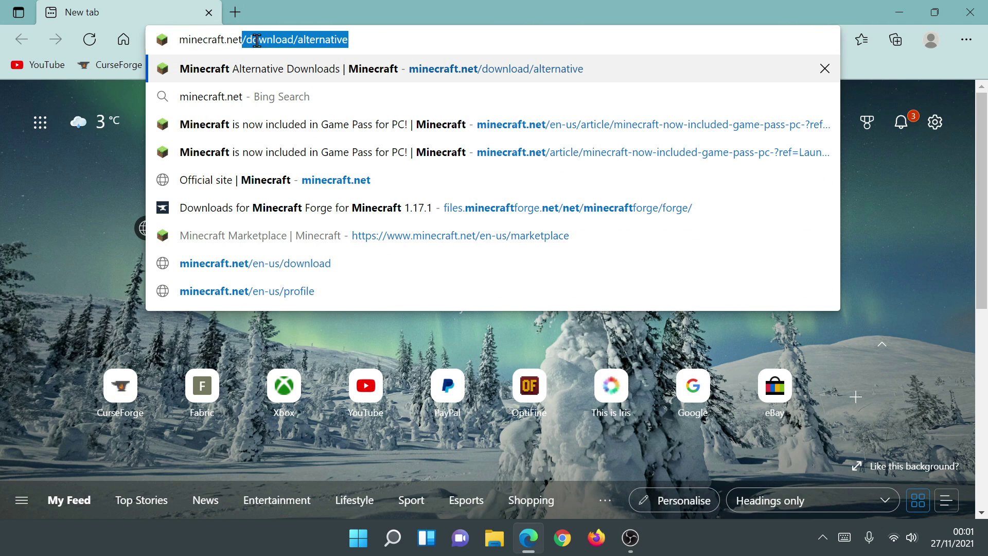
type("/")
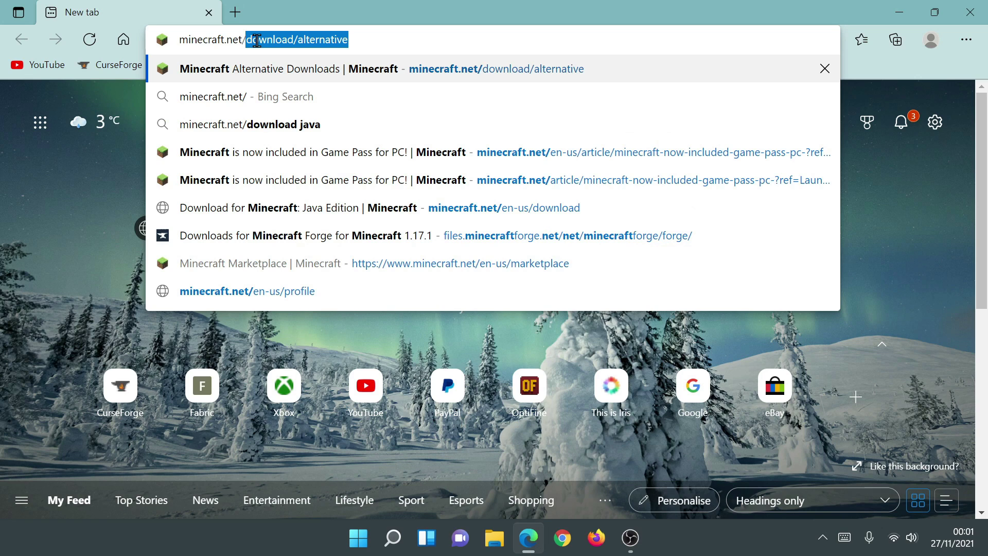
type("download")
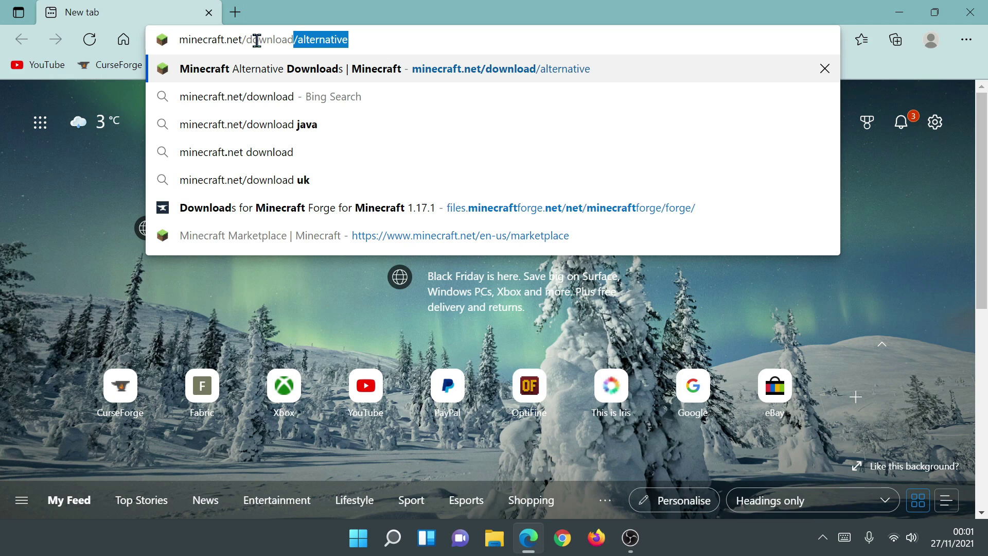
type("/")
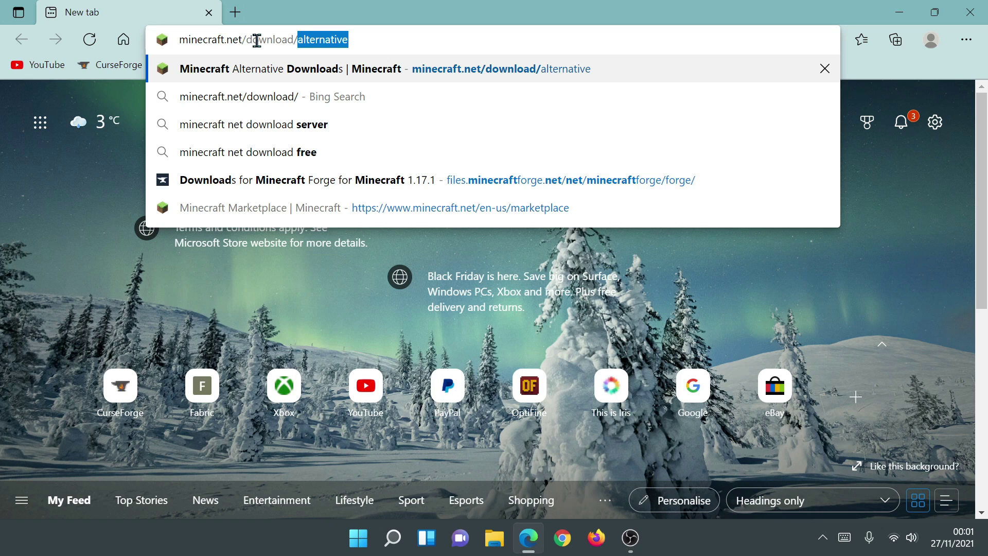
type("alternative")
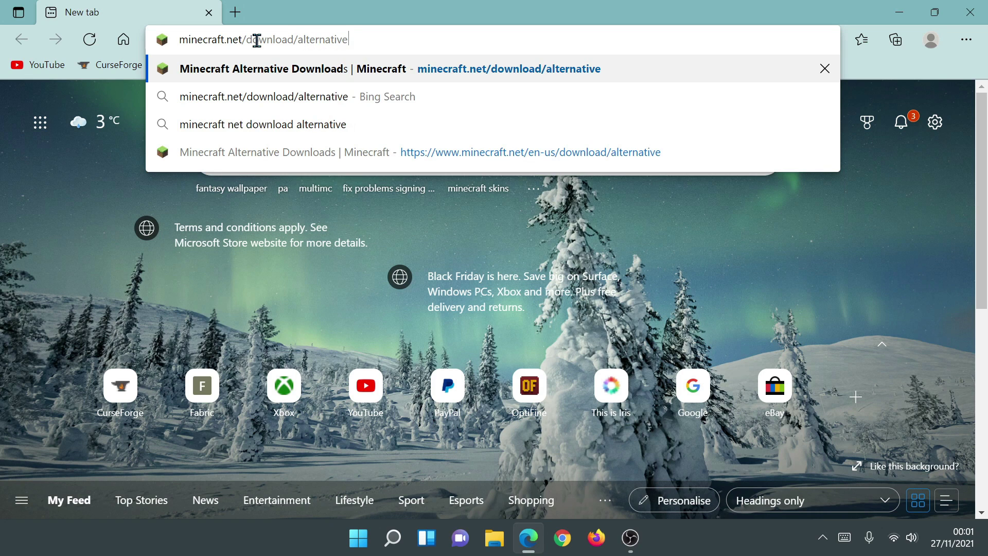
key("Return")
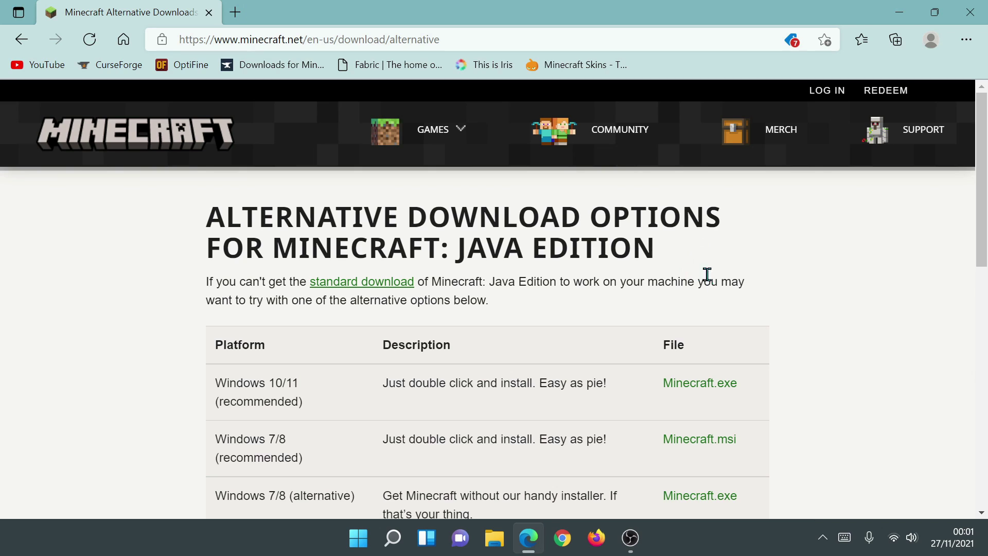
scroll(720, 280, "down", 1)
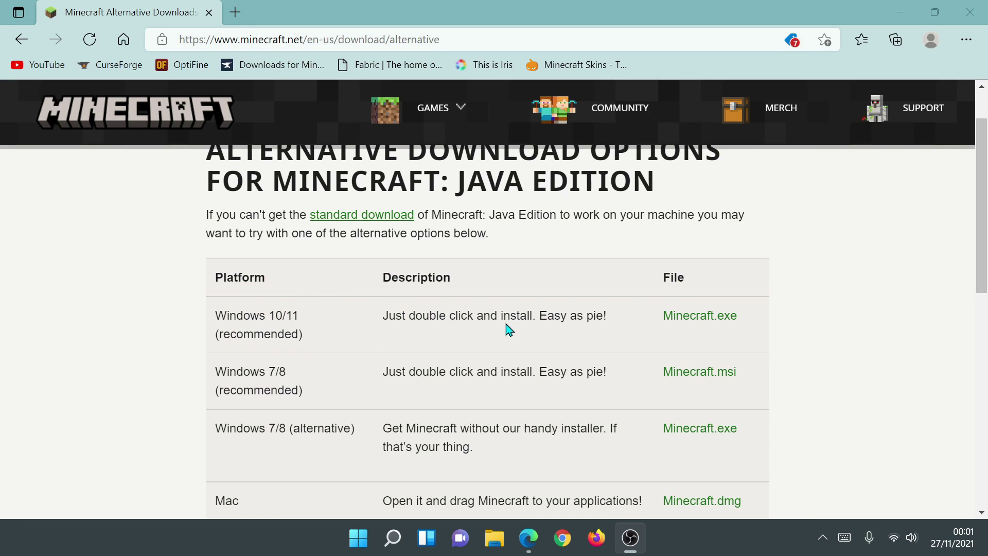
Save the Windows 10/11 MinecraftInstaller.exe (29.9 MB) and drag it beside Old Launcher on the desktop.
left_click(687, 328)
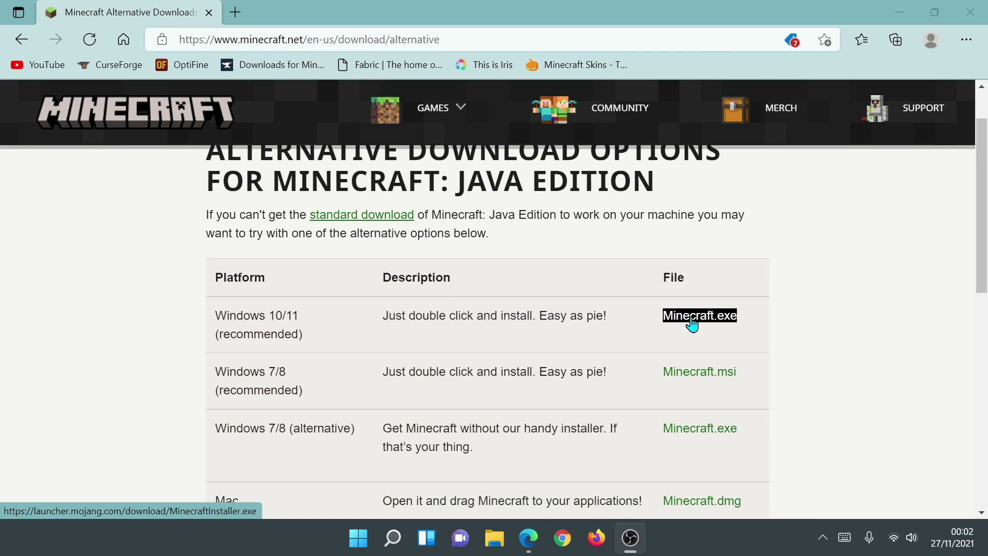
left_click(692, 325)
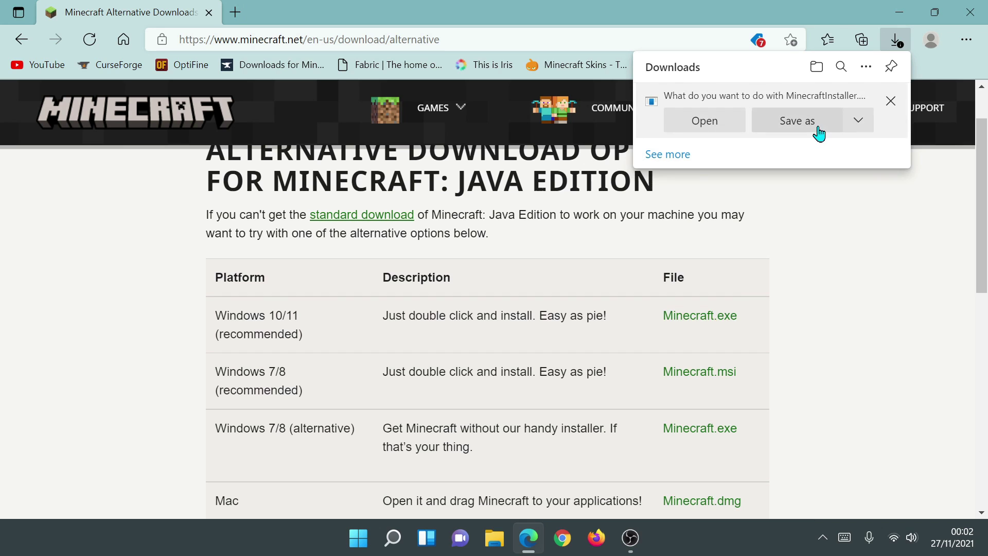
left_click(818, 123)
left_click(858, 492)
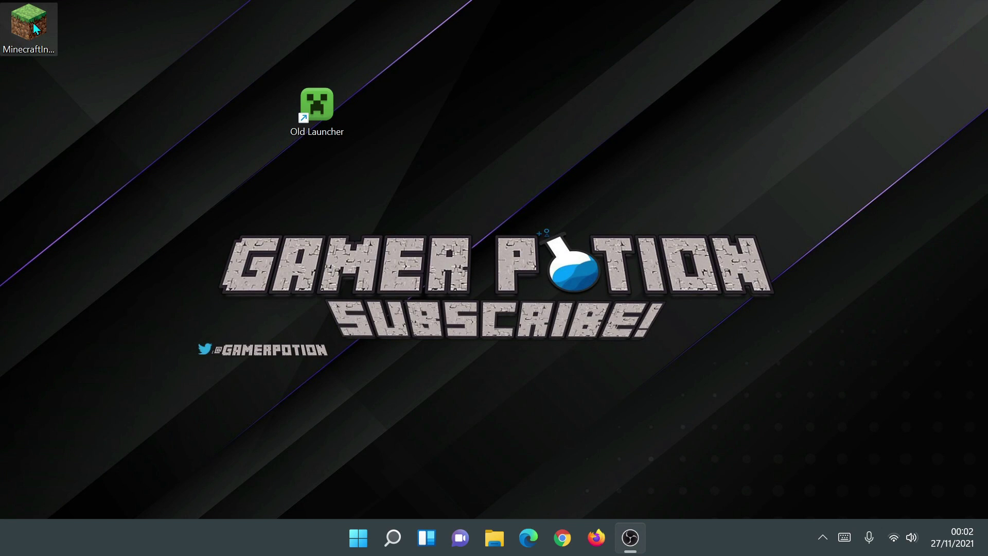
left_click_drag(33, 23, 431, 107)
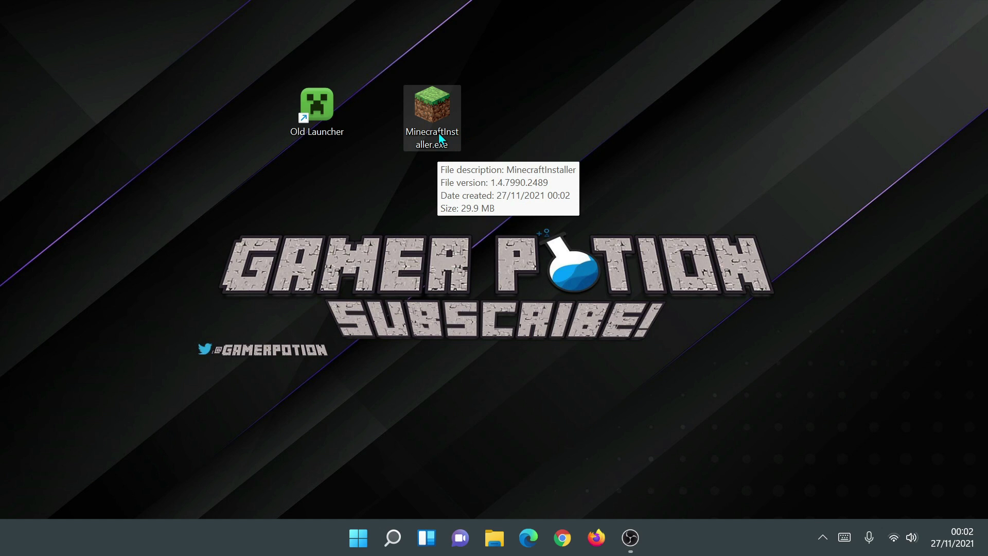
Run MinecraftInstaller.exe from the desktop and position the installer's Welcome to Minecraft window.
left_click(502, 140)
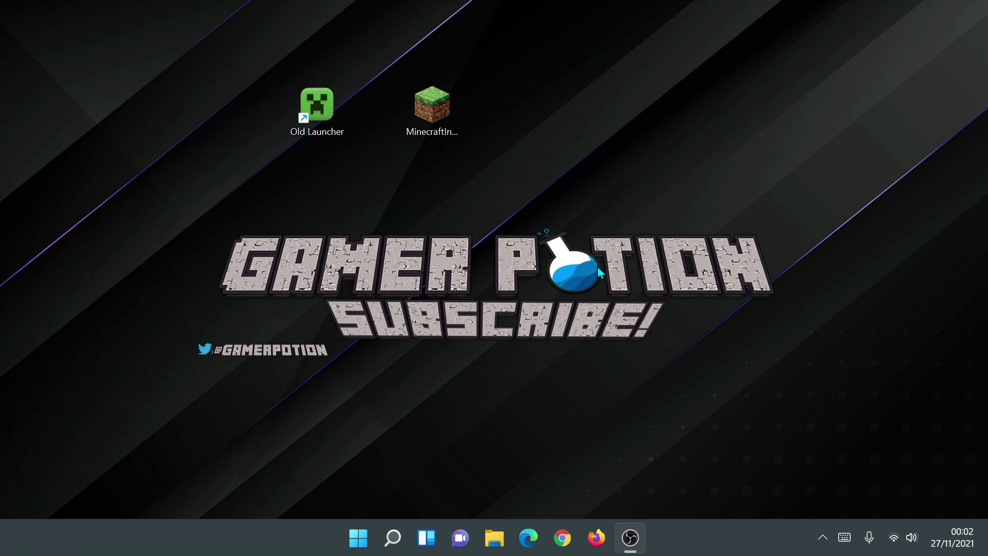
double_click(437, 104)
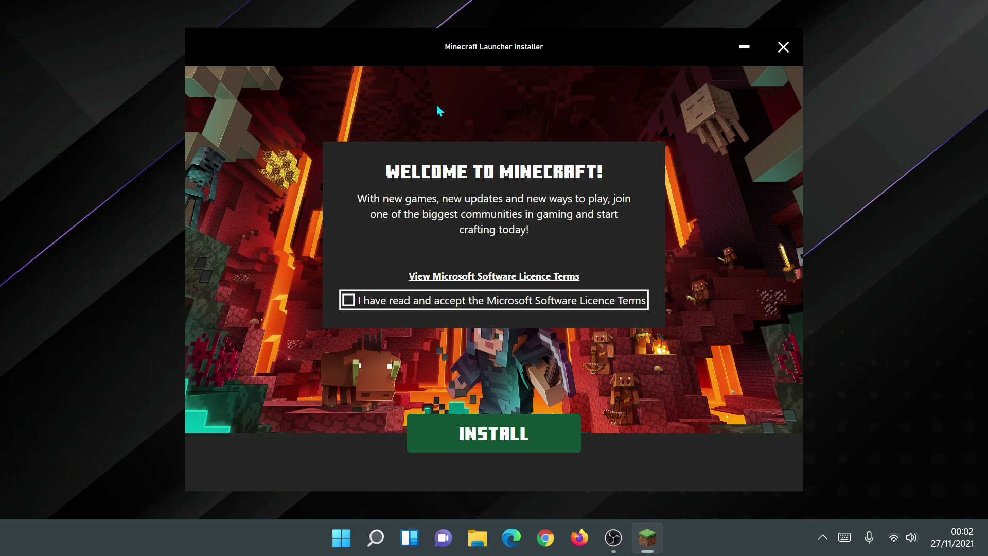
mouse_move(597, 51)
left_mouse_down()
mouse_move(580, 51)
mouse_move(619, 45)
mouse_move(607, 49)
left_mouse_up()
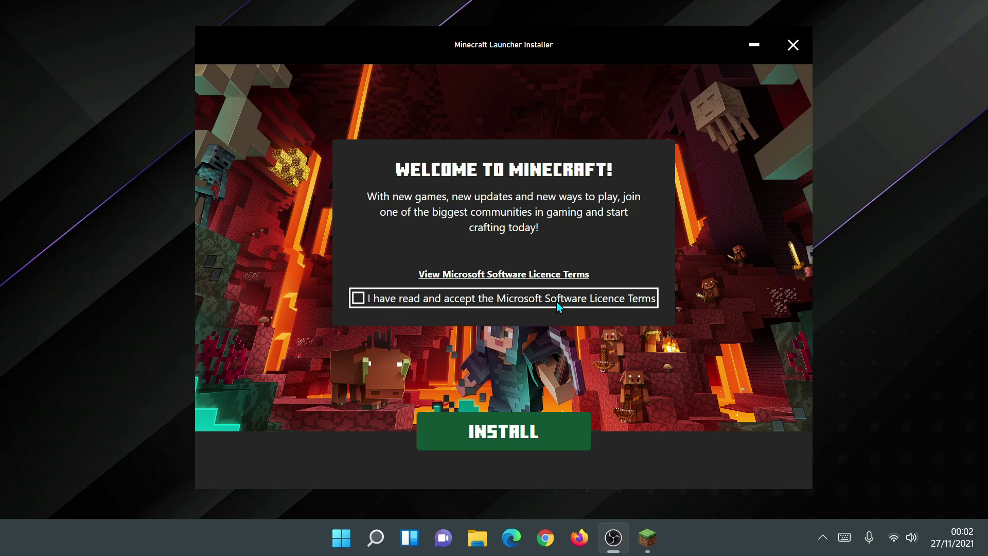
Accept the Microsoft Software Licence Terms and install the Minecraft Launcher.
left_click(358, 300)
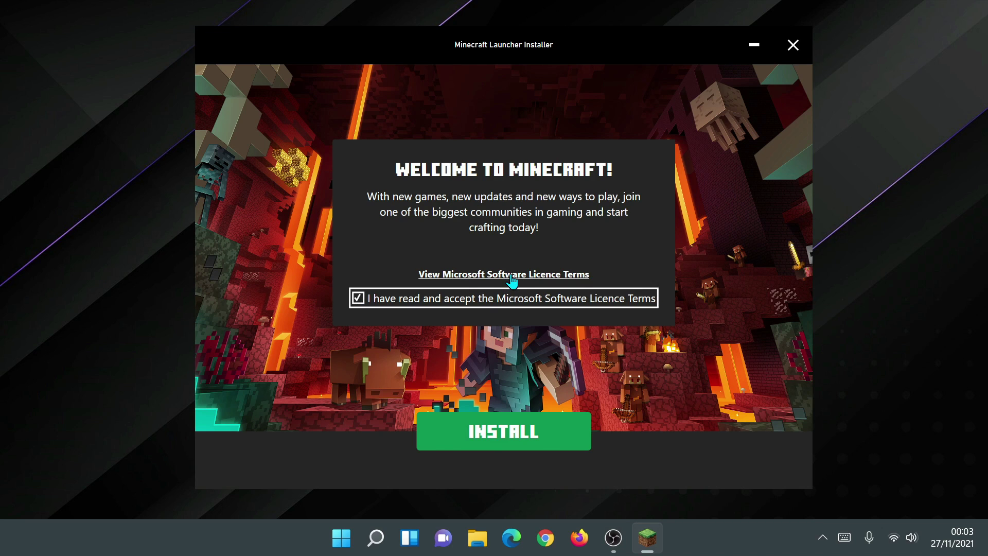
left_click(516, 430)
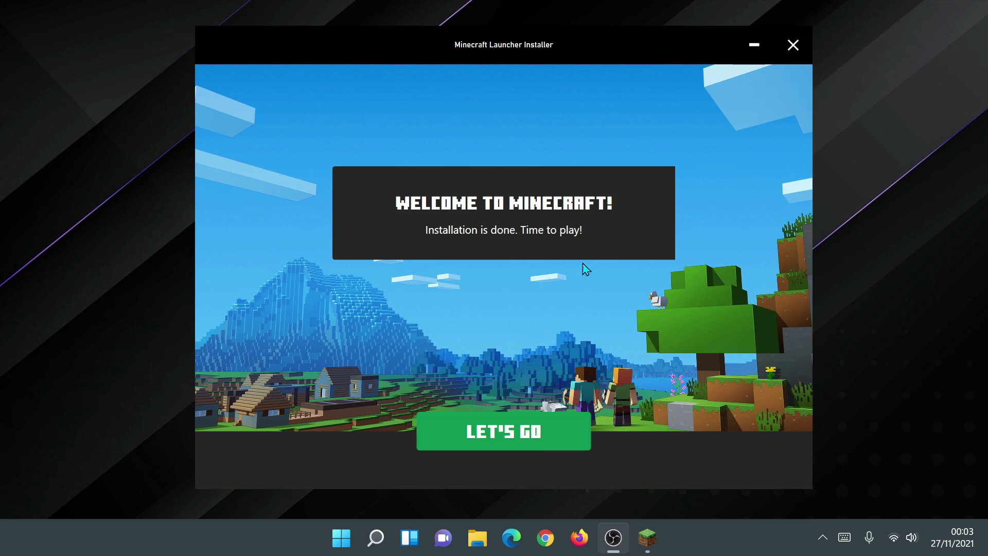
Choose LET'S GO to close the installer and load the Minecraft Launcher.
left_click(497, 435)
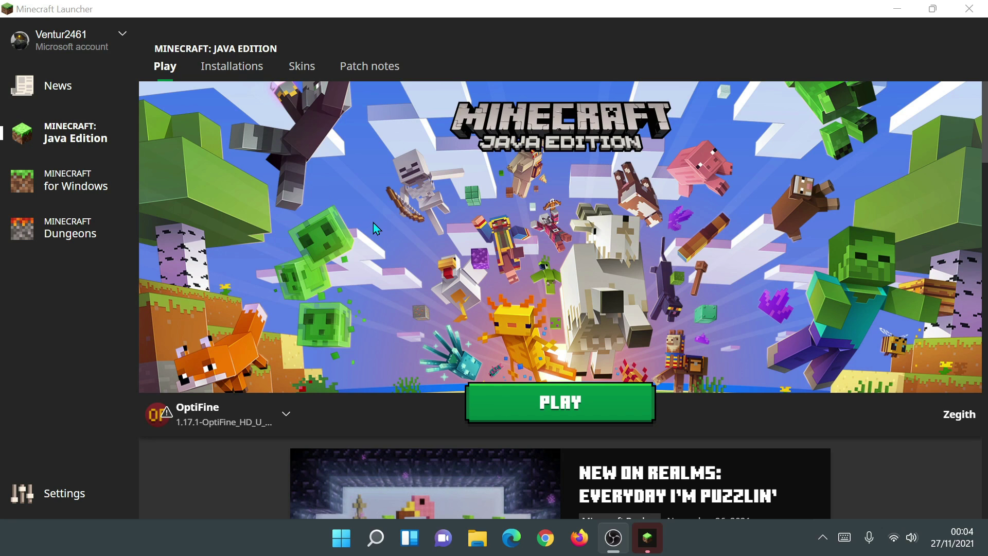
Visit the Minecraft for Windows page, then return to Java Edition and peek at the installation dropdown.
left_click(56, 187)
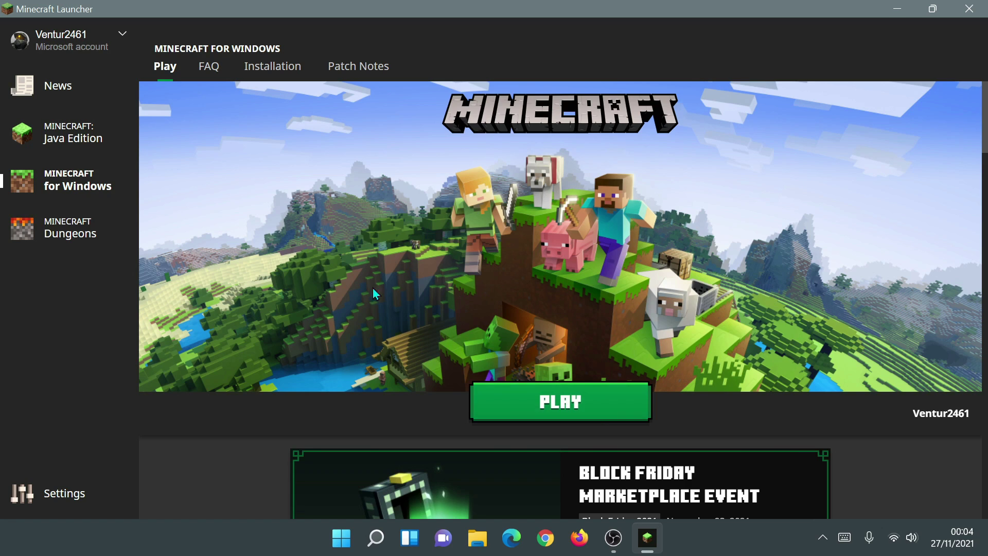
left_click(549, 413)
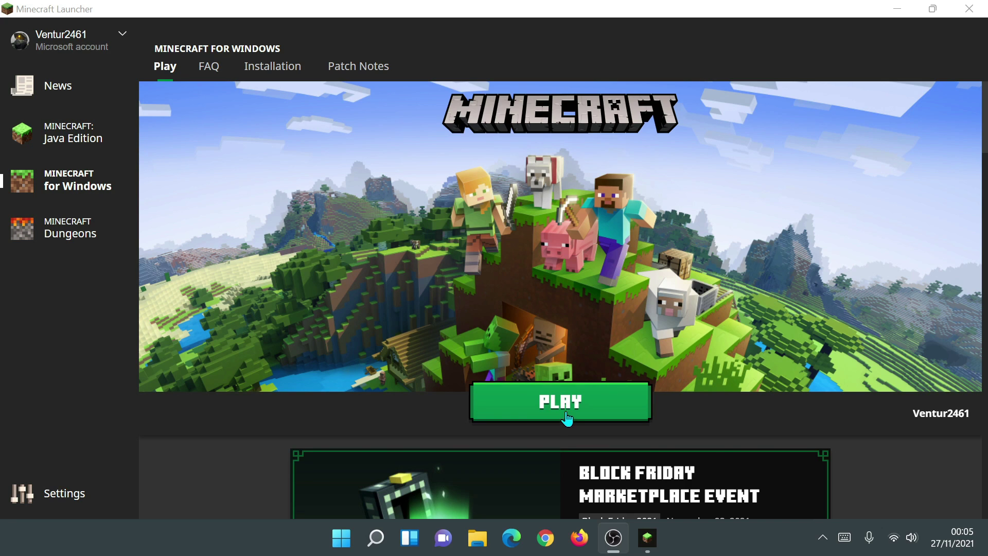
left_click(83, 146)
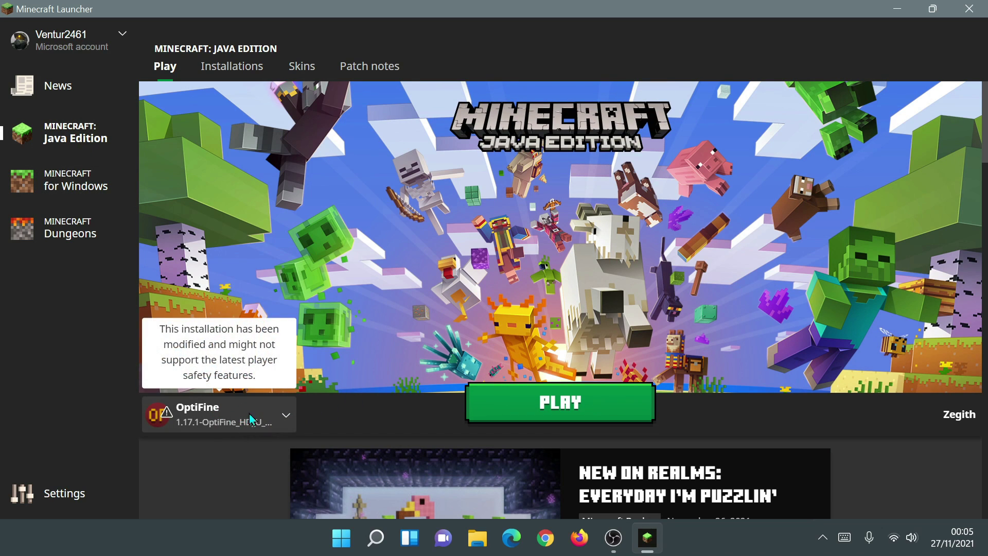
left_click(227, 418)
left_click(226, 418)
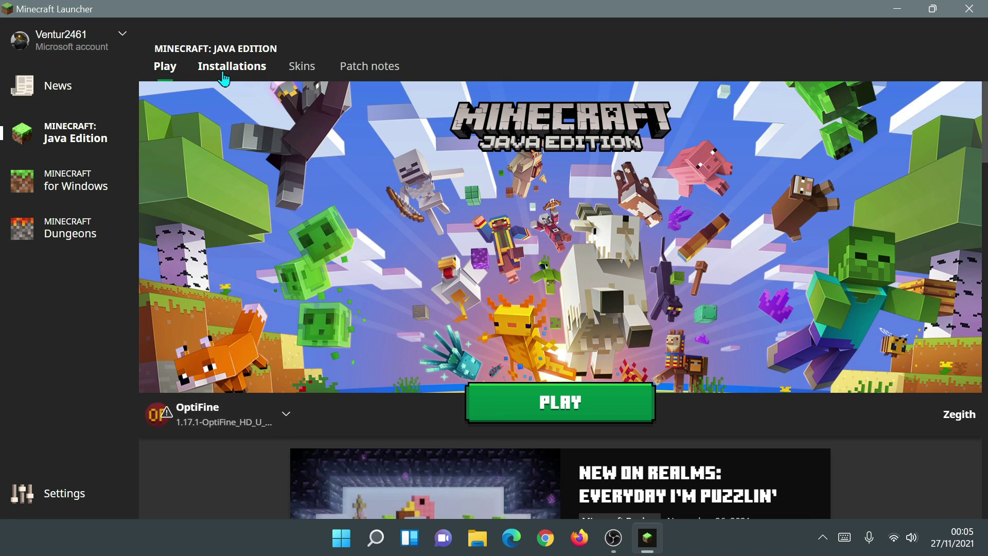
Check the installations list showing OptiFine and Latest release, close the launcher, and select MinecraftInstaller.exe.
left_click(224, 78)
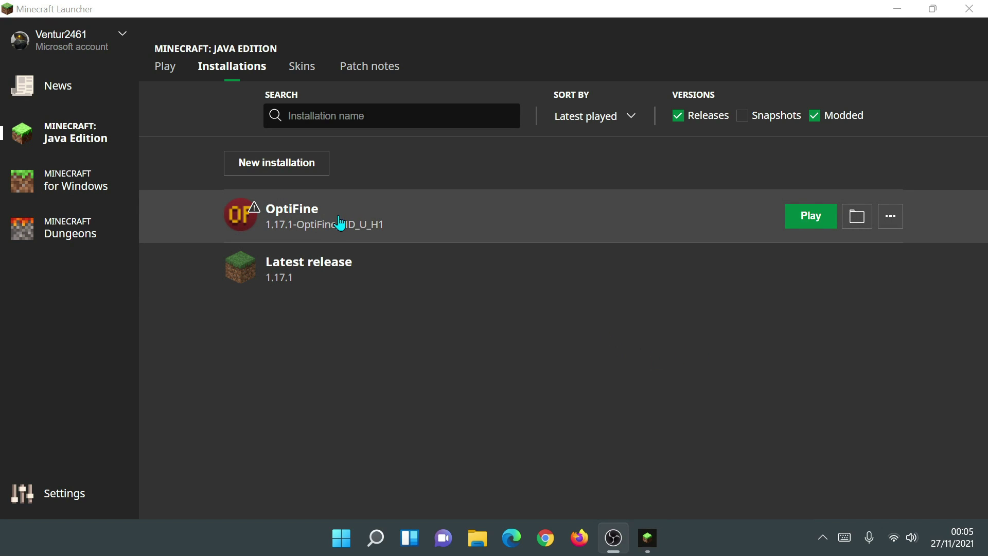
left_click(969, 8)
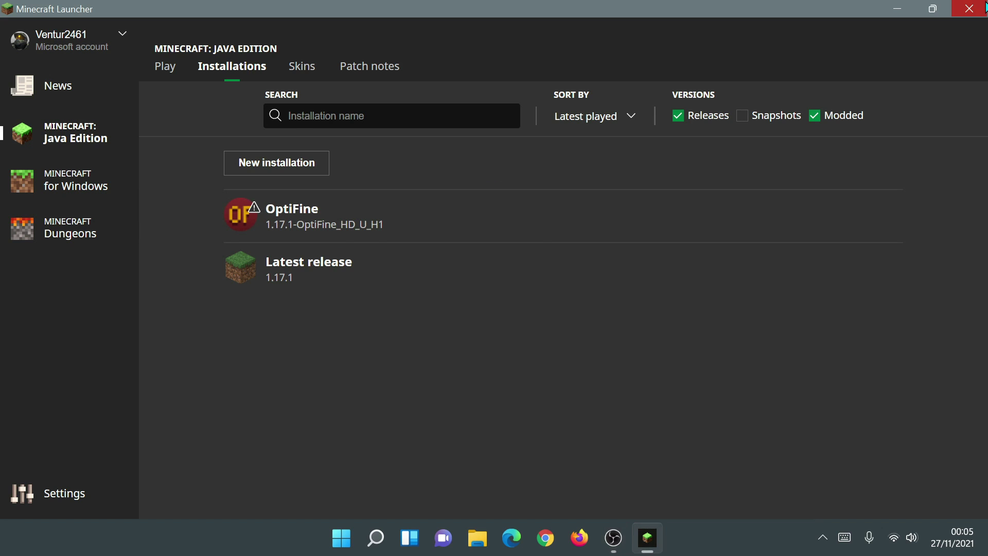
left_click_drag(547, 2, 407, 163)
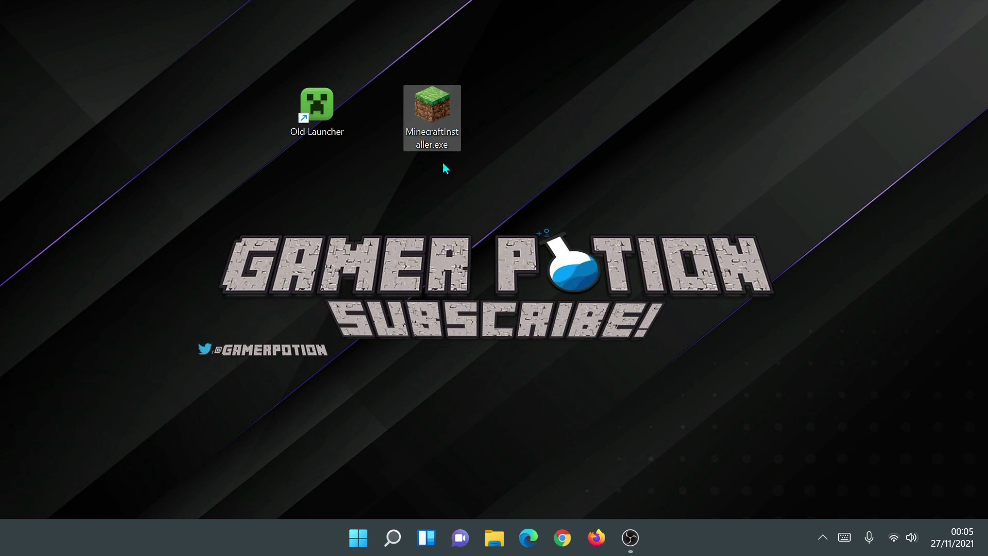
Delete MinecraftInstaller.exe from the desktop and launch the Xbox app through Start search.
key("Delete")
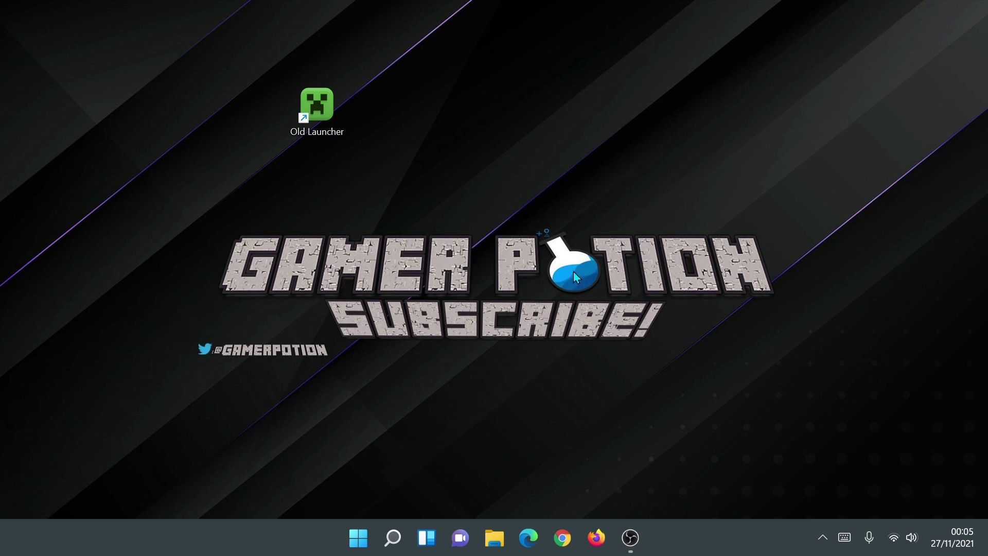
left_click(358, 542)
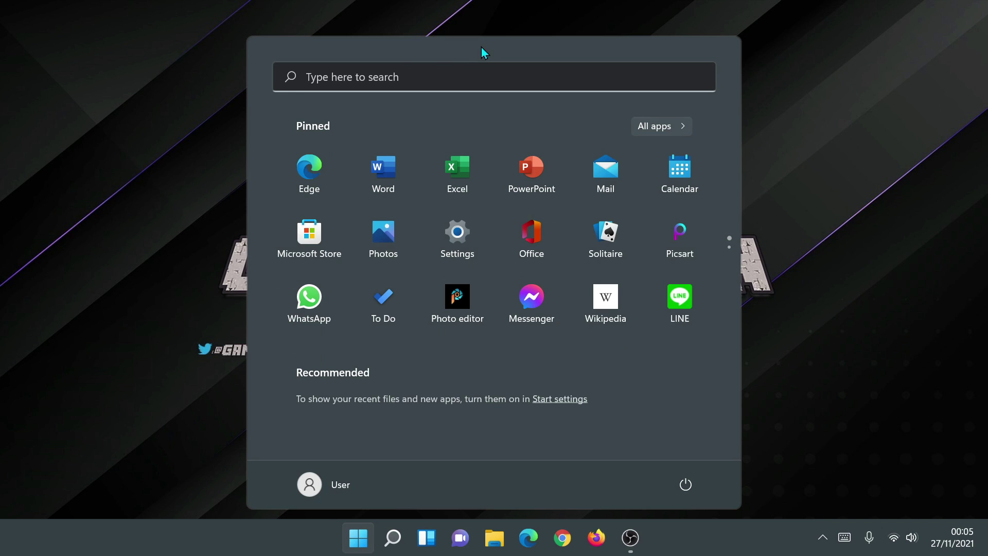
left_click(466, 73)
type("xbo")
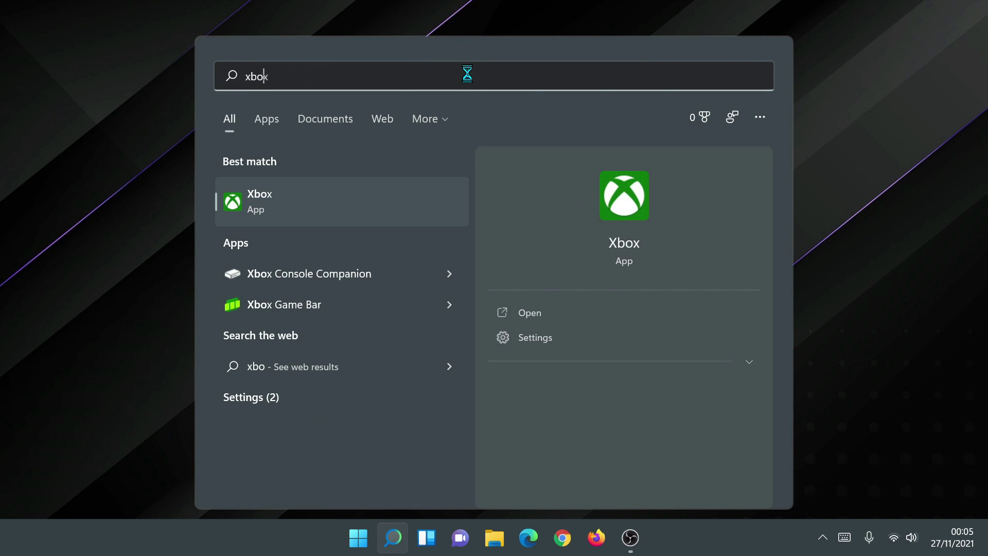
left_click(248, 203)
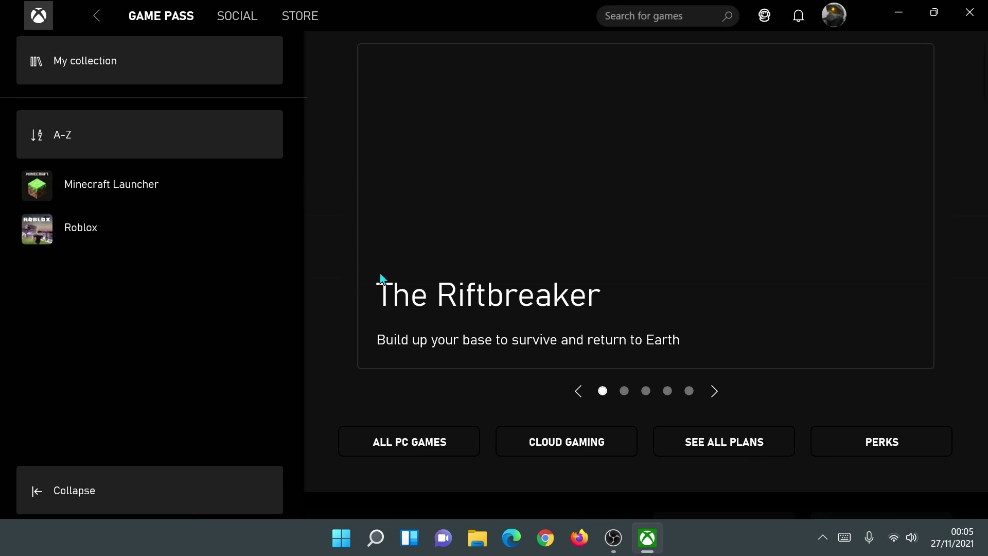
Use Minecraft Launcher's more-actions menu to create a desktop shortcut, then close the Xbox app.
mouse_move(137, 192)
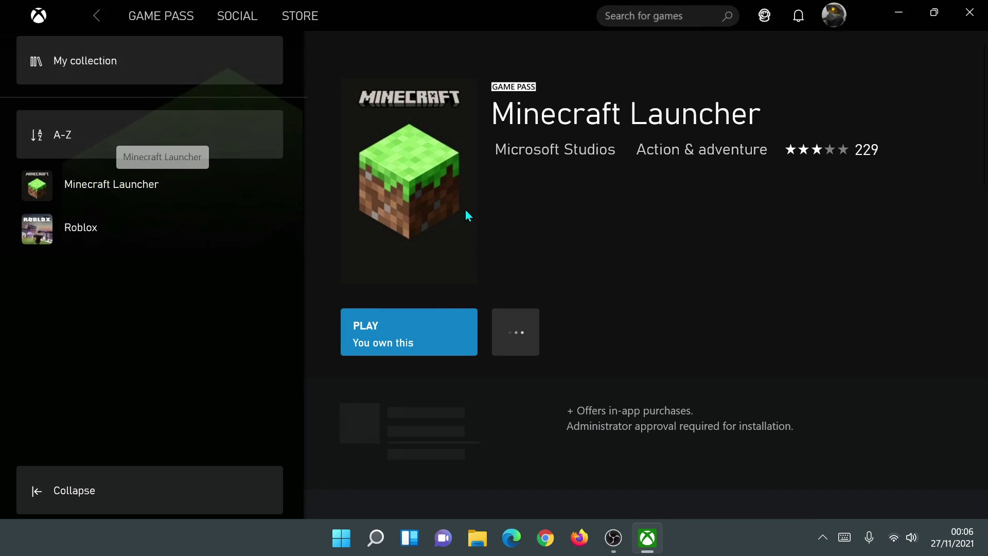
scroll(775, 238, "down", 10)
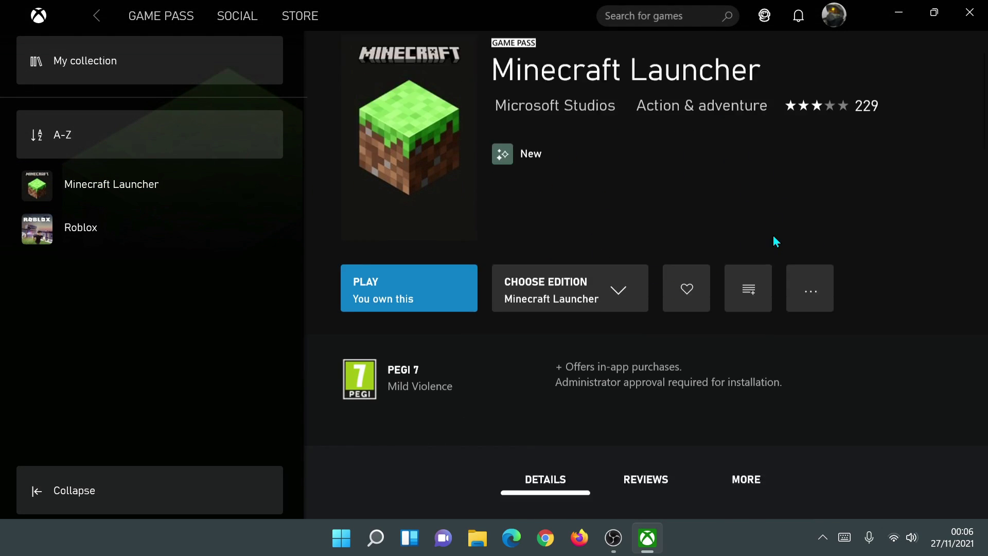
scroll(622, 248, "up", 10)
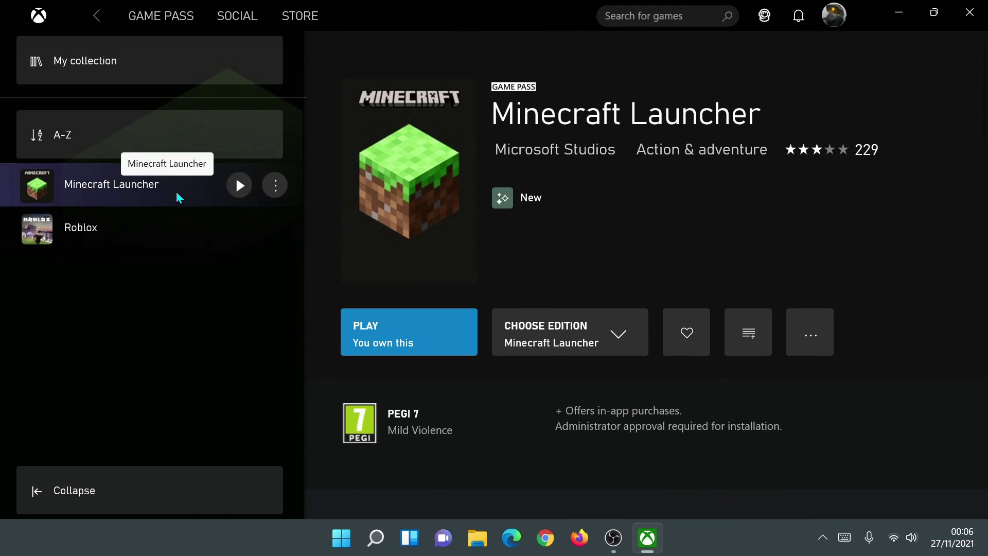
left_click(276, 186)
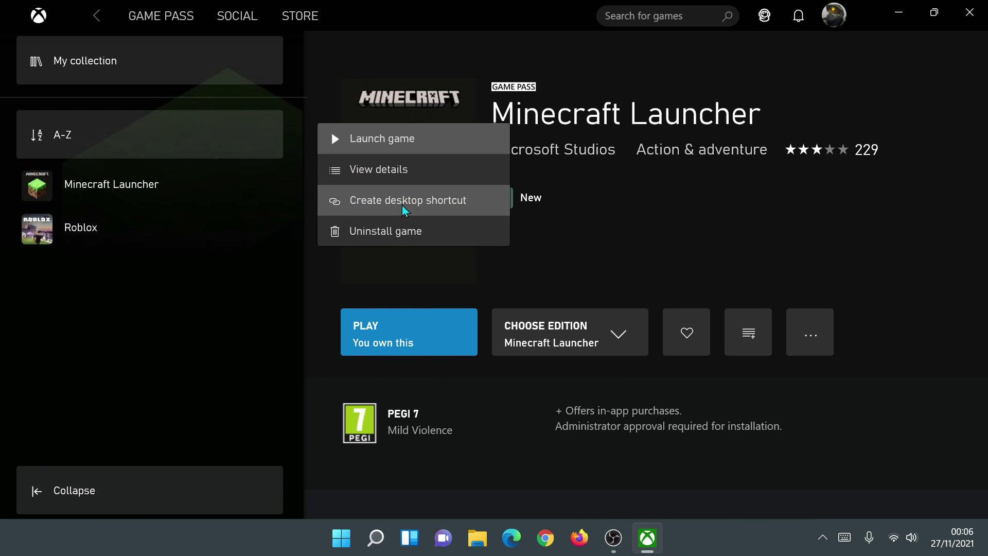
left_click(439, 204)
left_click(969, 13)
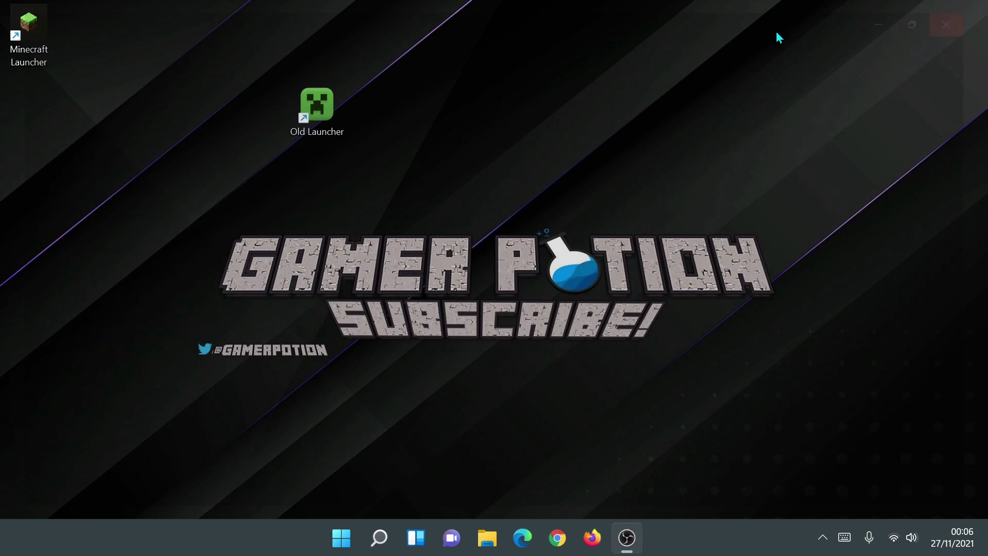
Move the Minecraft Launcher shortcut beside Old Launcher and double-click it to start the launcher.
left_click_drag(23, 33, 407, 128)
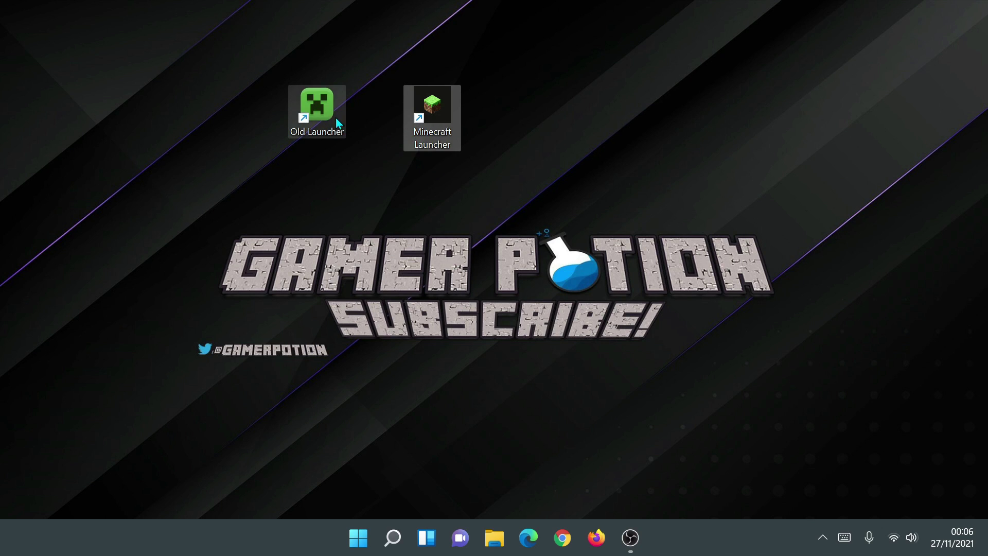
left_click(320, 124)
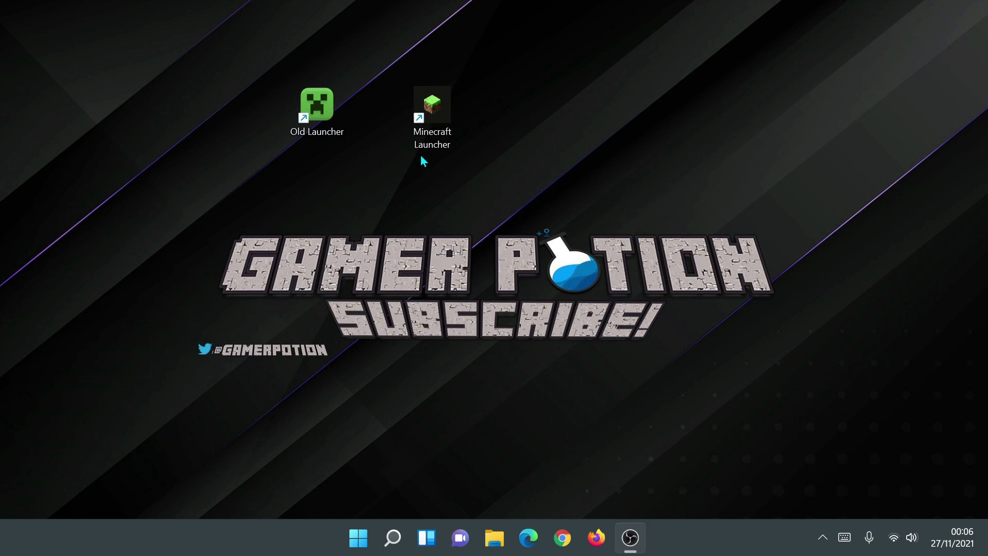
double_click(435, 139)
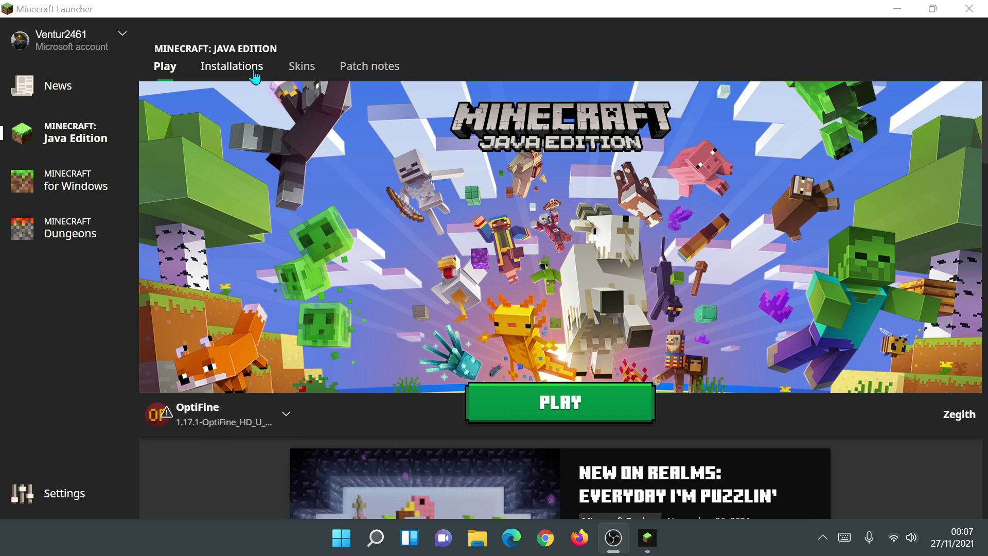
Create a new installation on version iris-fabric-loader-0.12.5-1.17.1, named 'Iris Fabric' with an enchanting table icon.
left_click(235, 73)
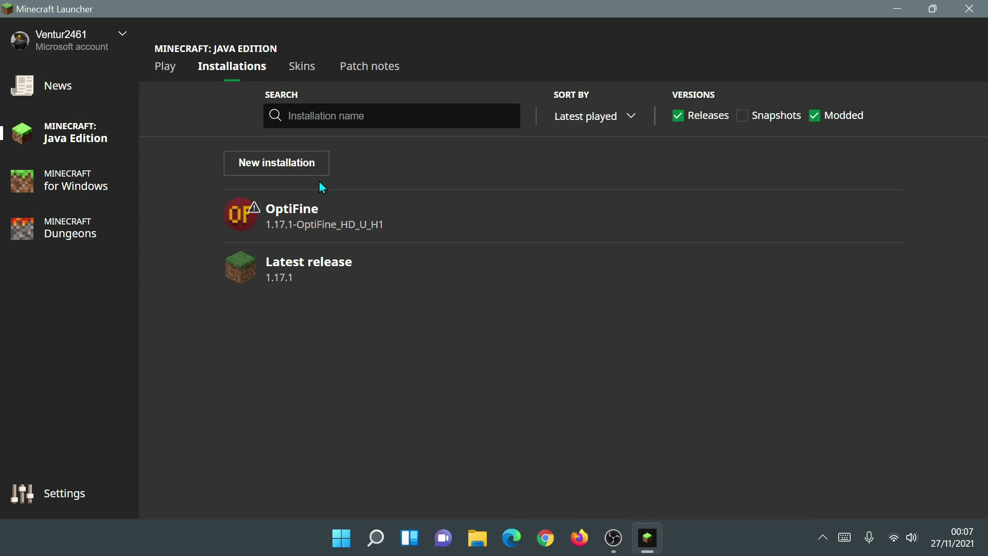
left_click(279, 163)
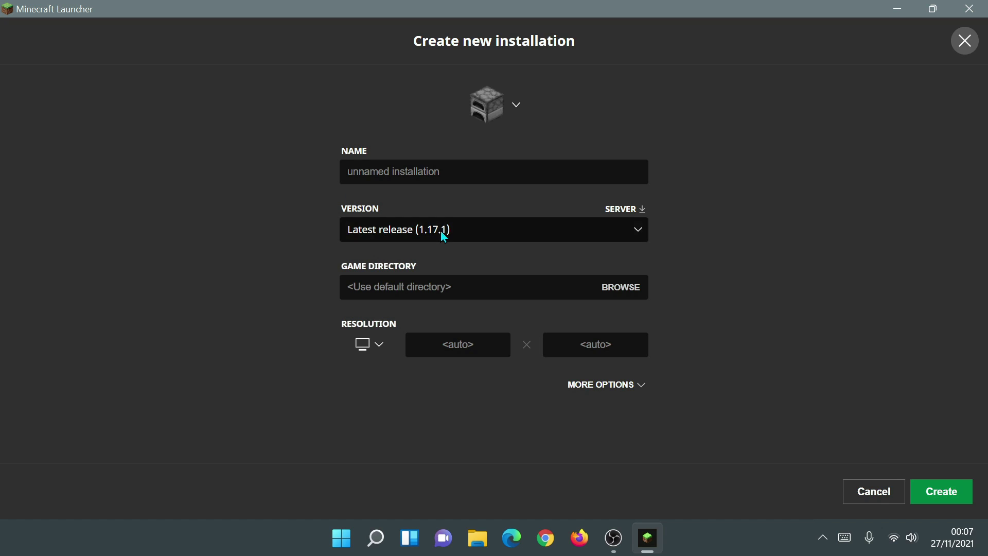
left_click(480, 232)
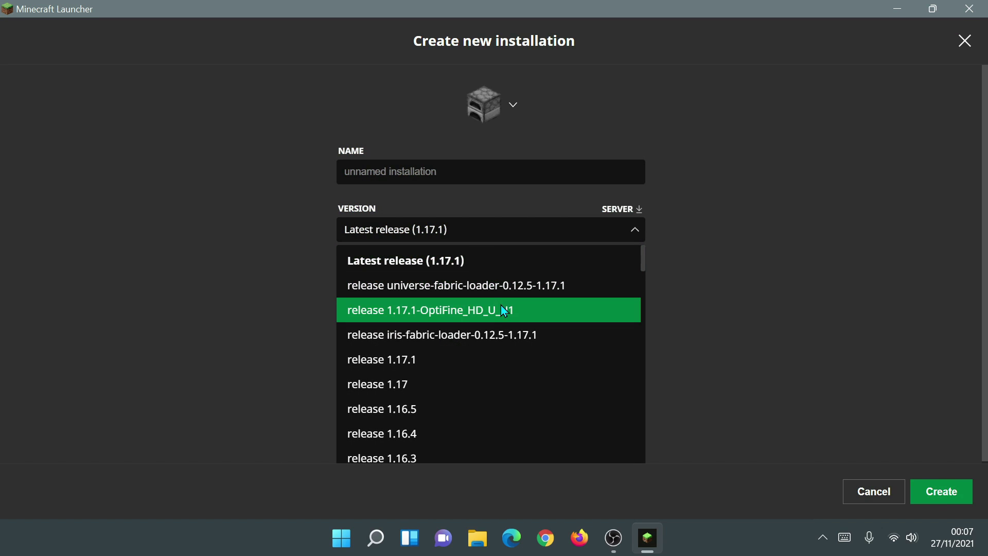
scroll(523, 284, "down", 5)
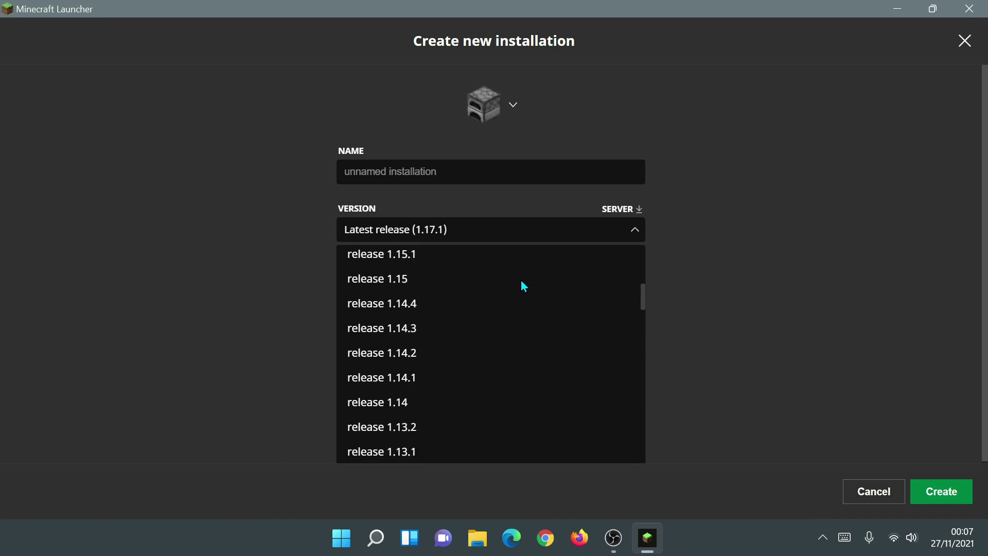
scroll(523, 285, "up", 5)
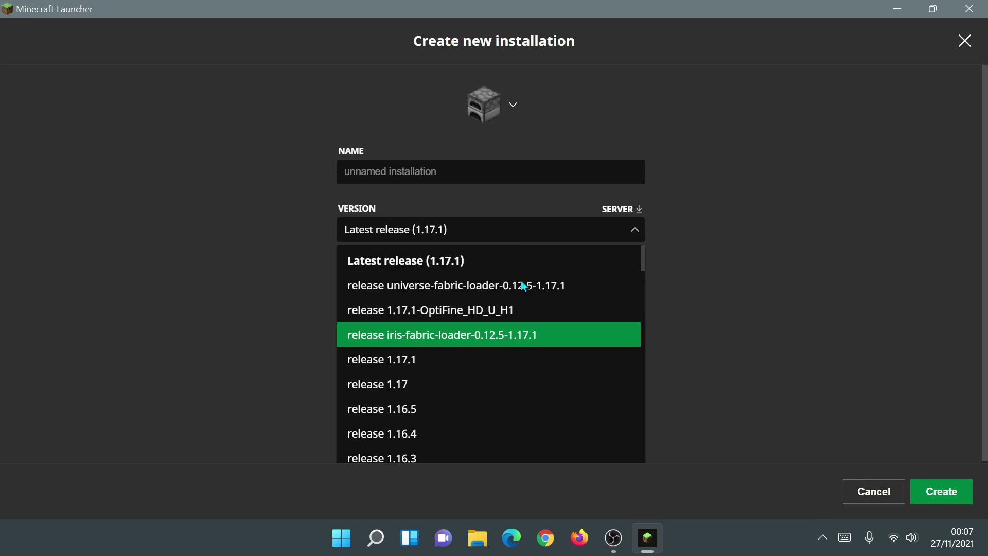
left_click(445, 340)
left_click(456, 162)
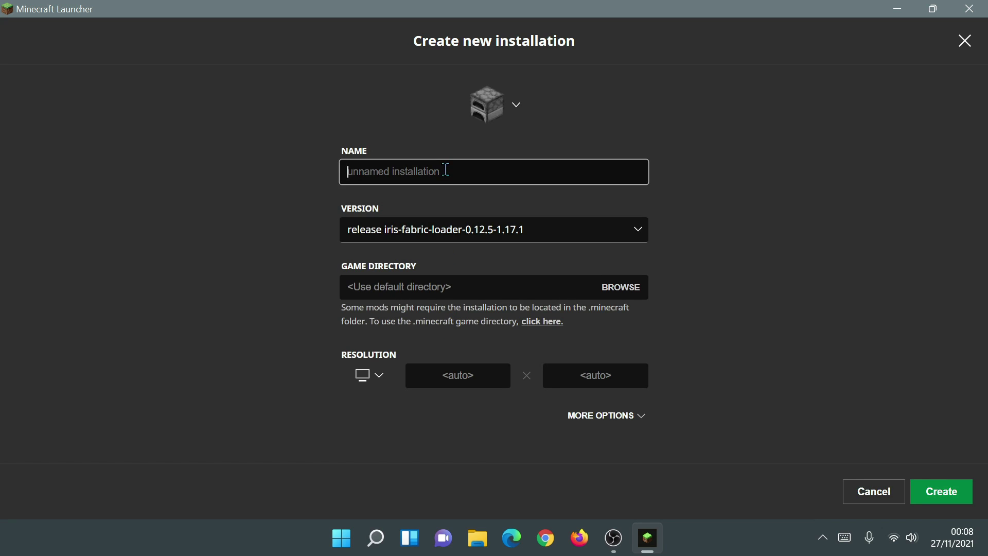
type("Iris Fabric")
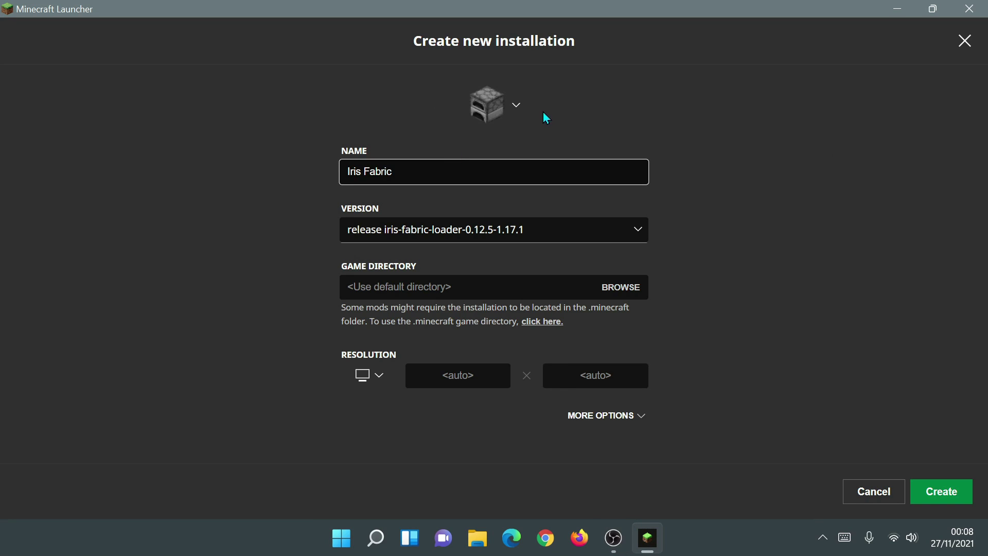
left_click(518, 120)
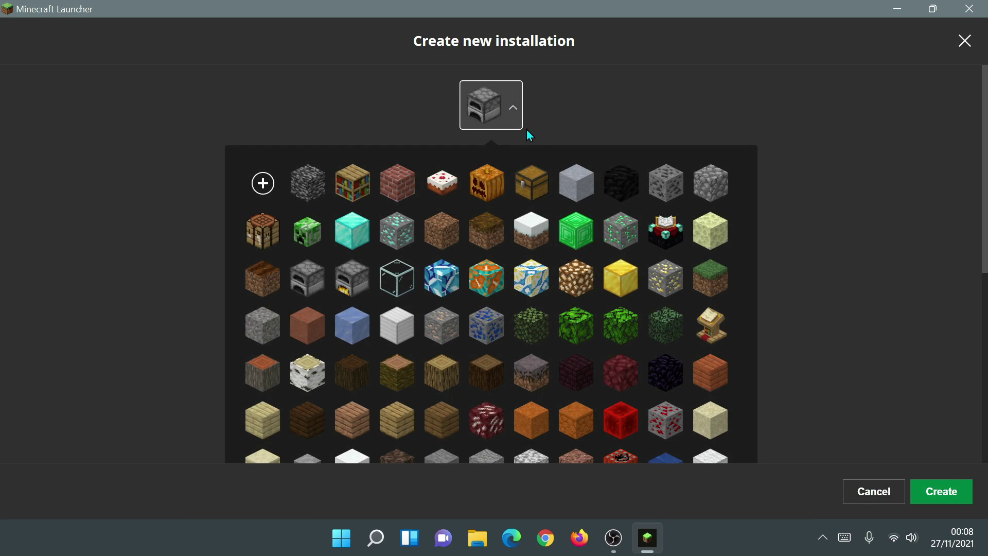
left_click(616, 231)
left_click(958, 505)
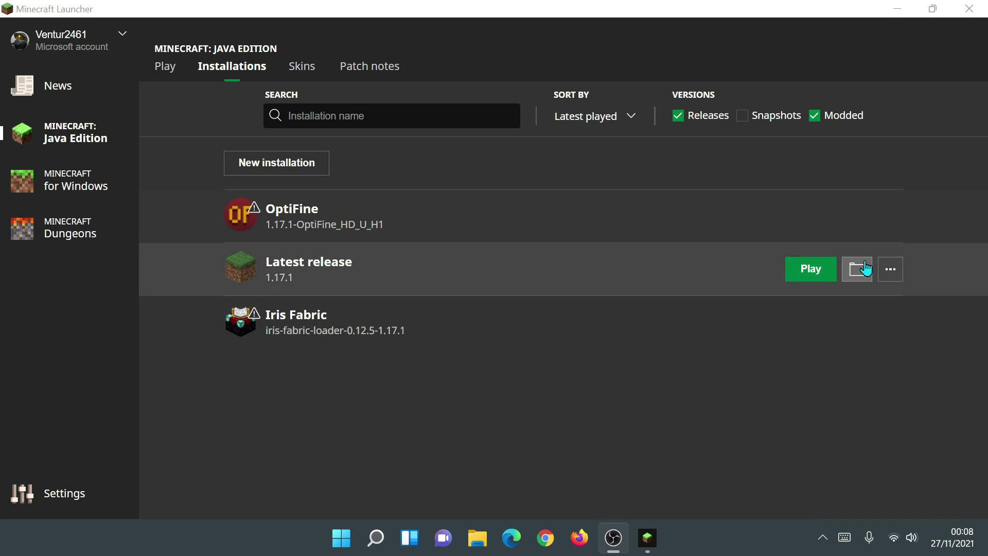
left_click(857, 269)
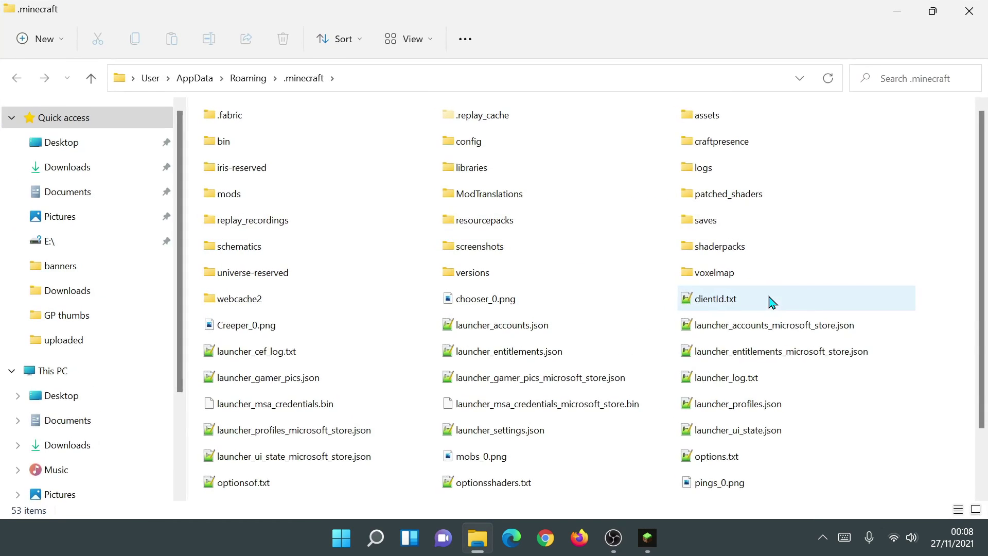
left_click_drag(556, 8, 548, 39)
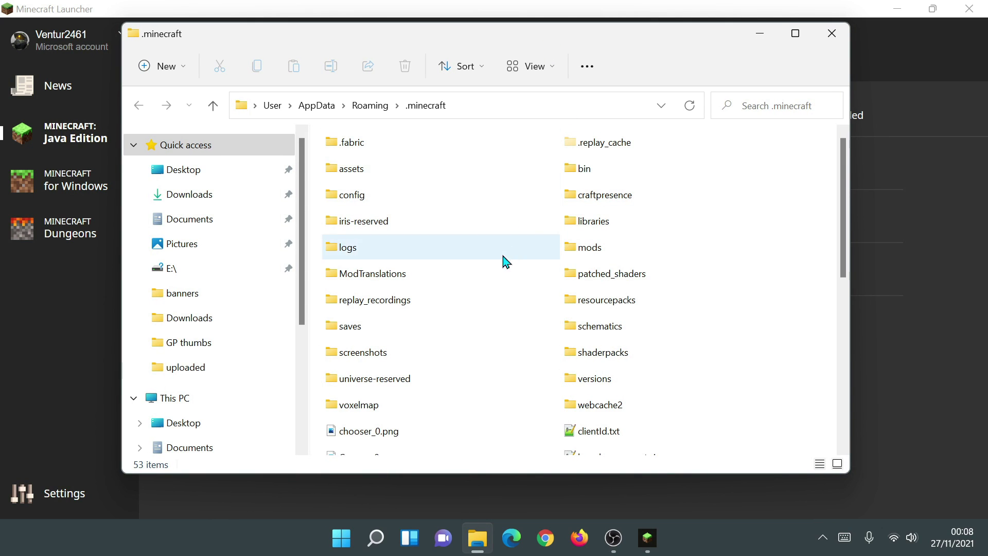
double_click(591, 249)
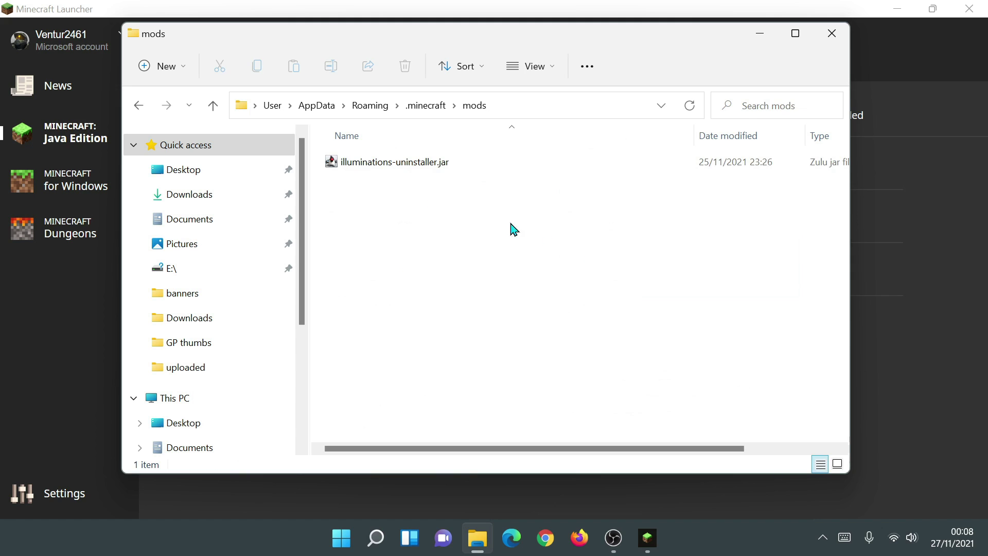
left_click(135, 112)
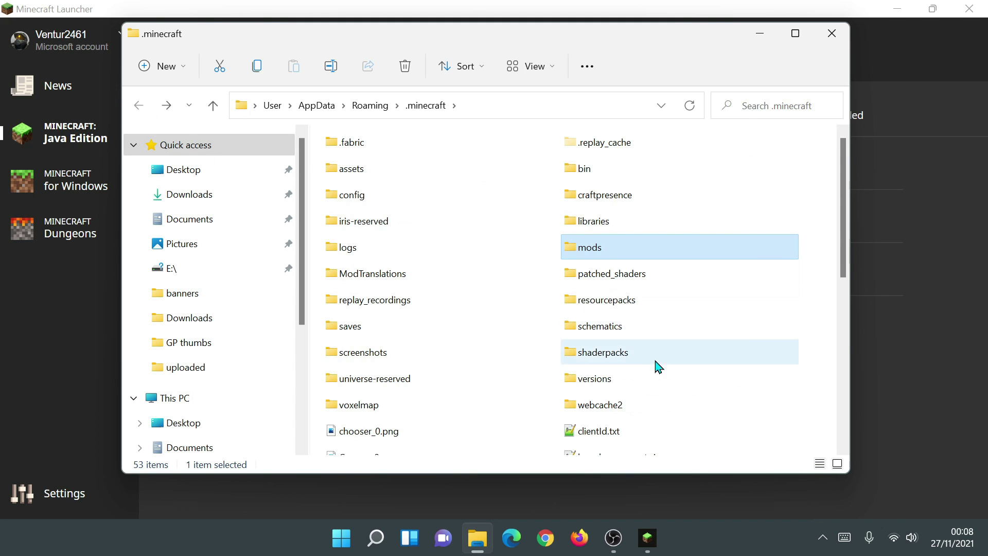
double_click(619, 360)
left_click(140, 109)
double_click(484, 330)
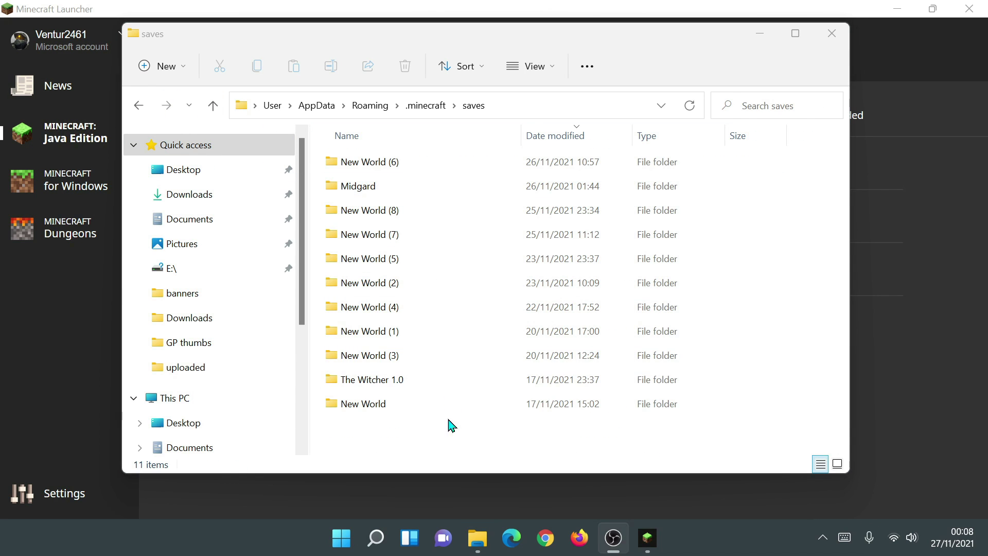
left_click(831, 33)
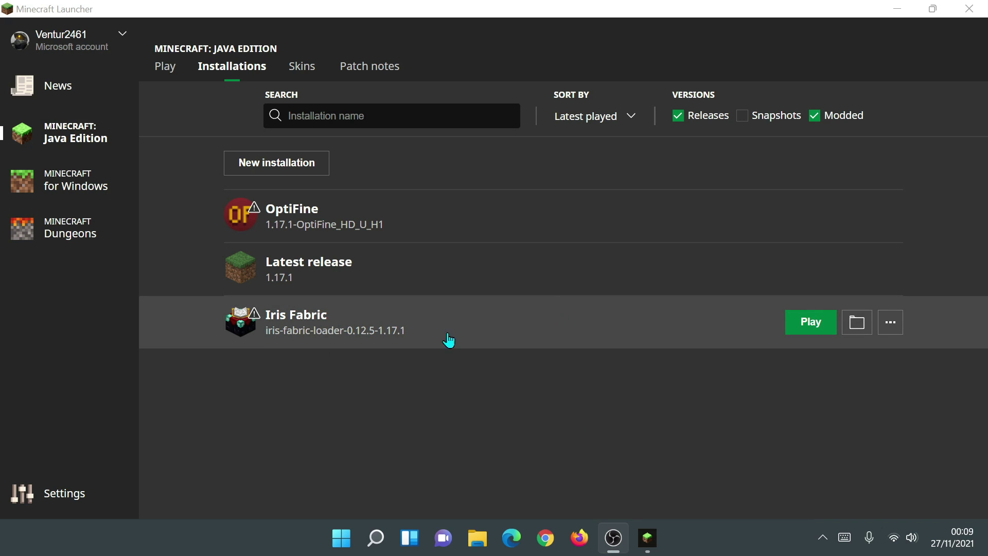
Play Iris Fabric, accept the modded-installation risk warning, and maximize the Minecraft 1.17.1 window.
left_click(809, 329)
left_click(468, 295)
left_click(662, 352)
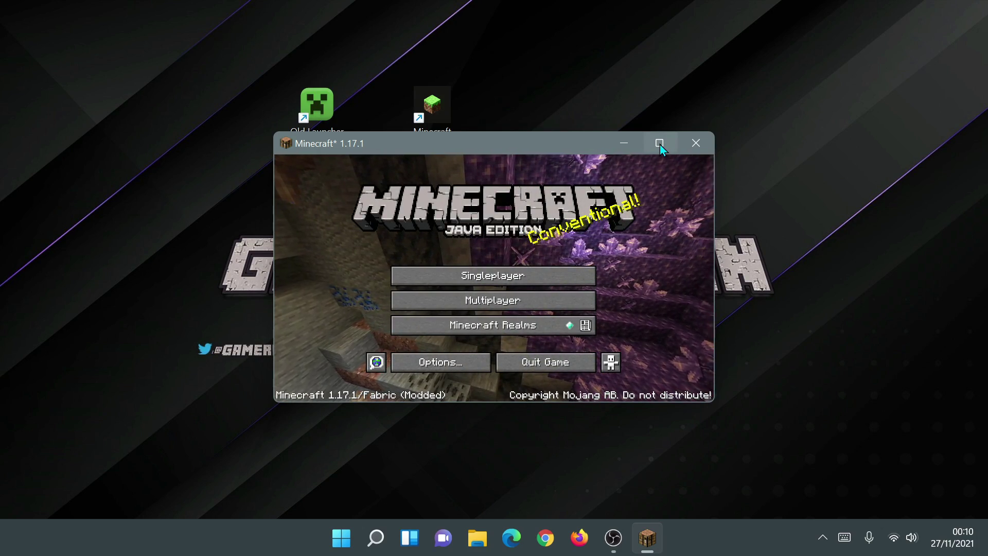
left_click(660, 143)
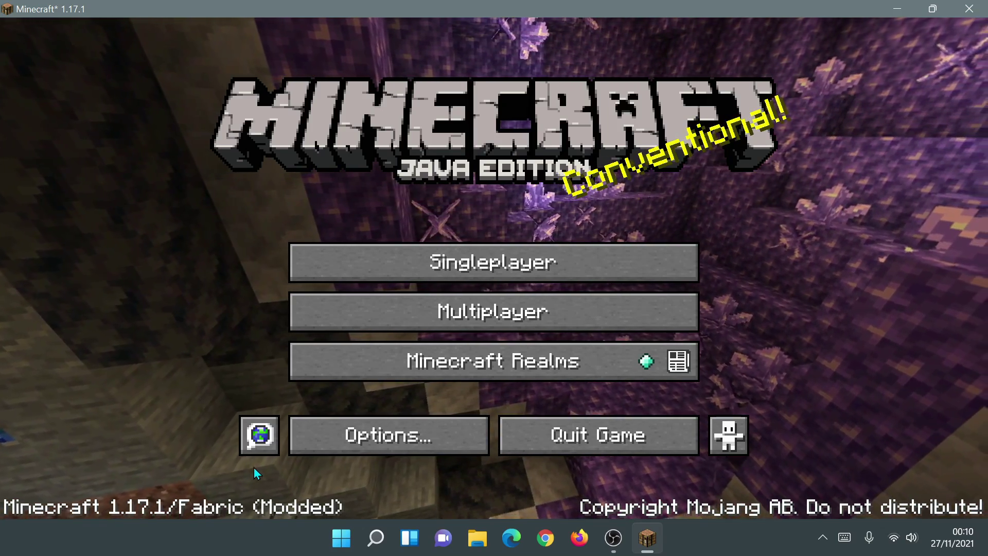
Activate Sildur's Vibrant Shaders under Options > Video Settings > Shader Packs.
left_click(386, 435)
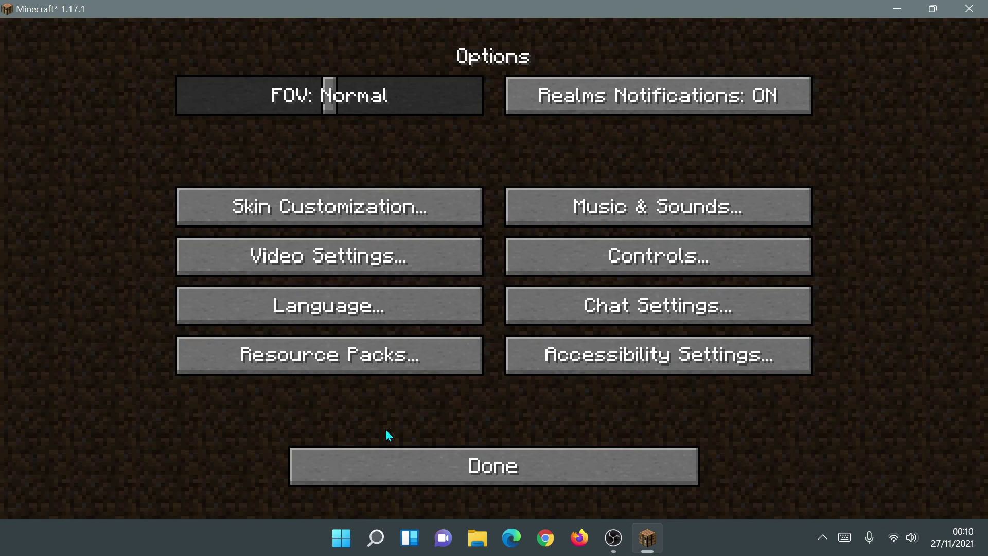
left_click(341, 258)
left_click(469, 51)
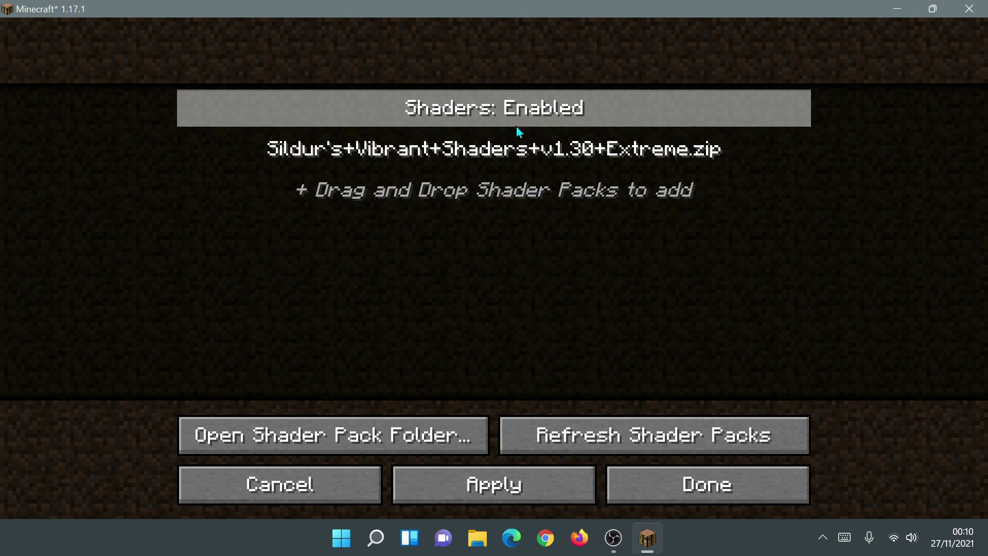
left_click(499, 155)
left_click(772, 492)
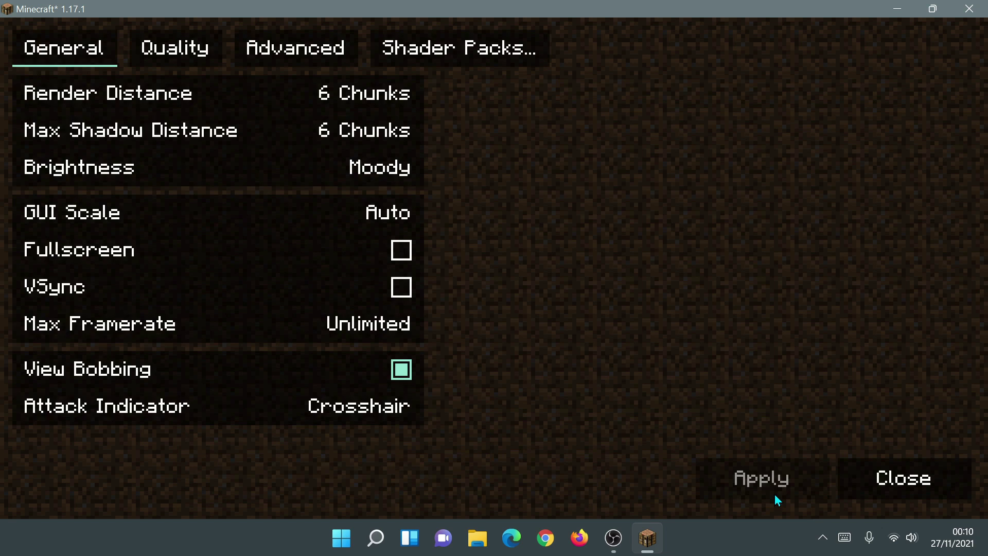
left_click(886, 482)
key("Escape")
Create a default Survival world named New World from Singleplayer and load it.
left_click(551, 253)
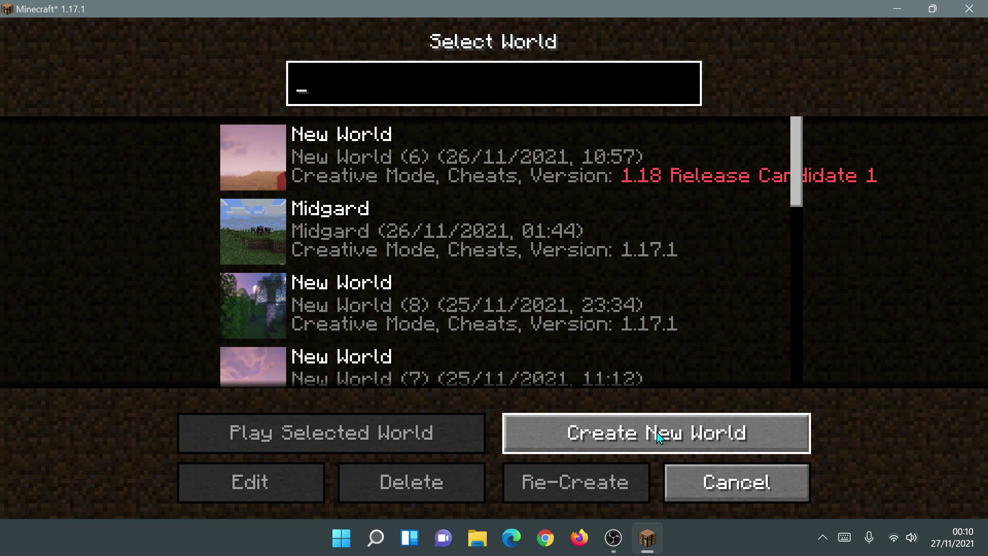
left_click(638, 430)
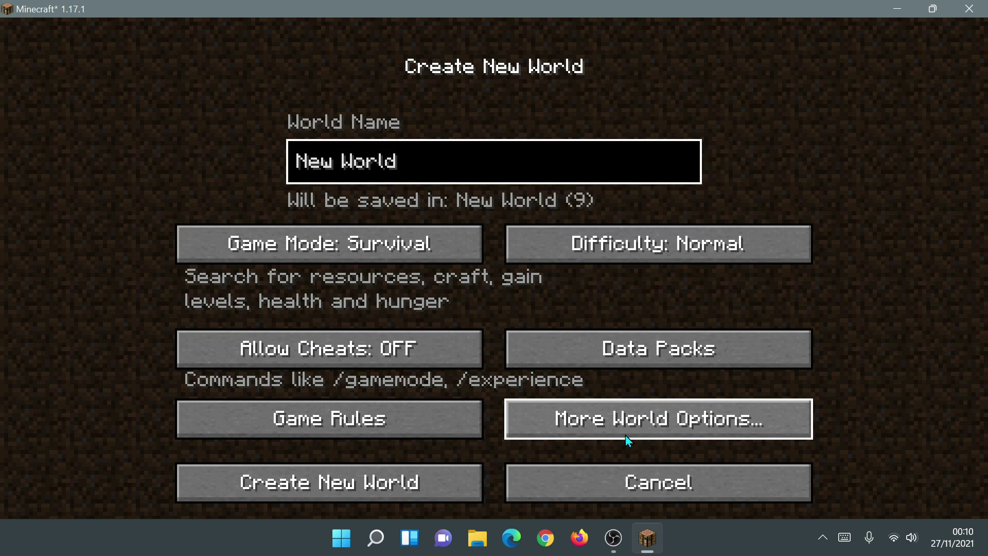
left_click(370, 480)
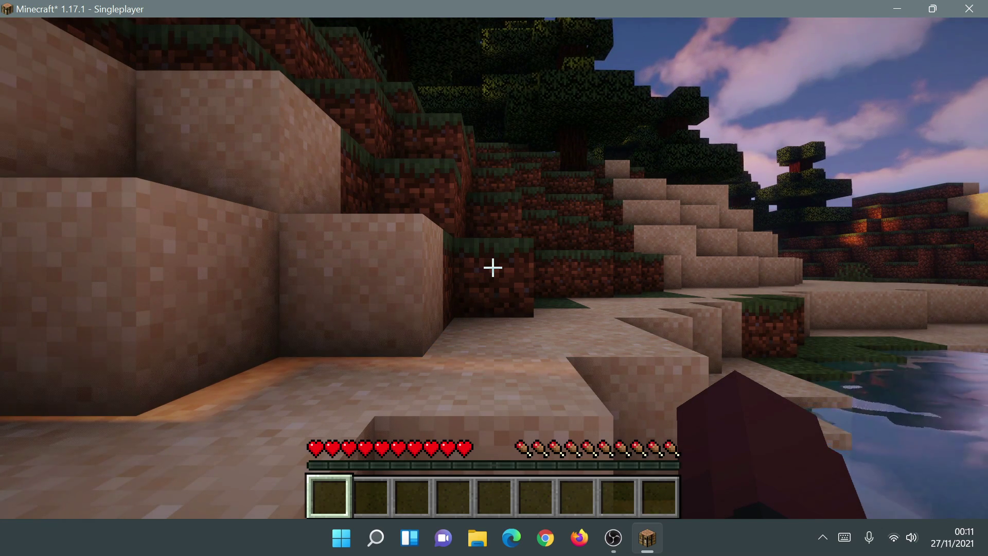
Walk forward with W along the shaded beach toward the grassy, tree-covered hill.
mouse_move(493, 268)
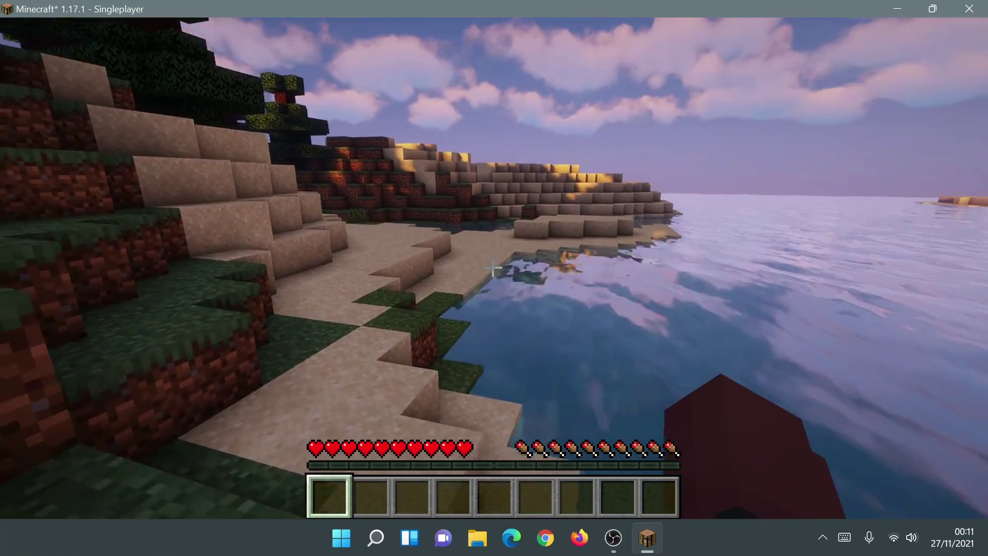
key("w")
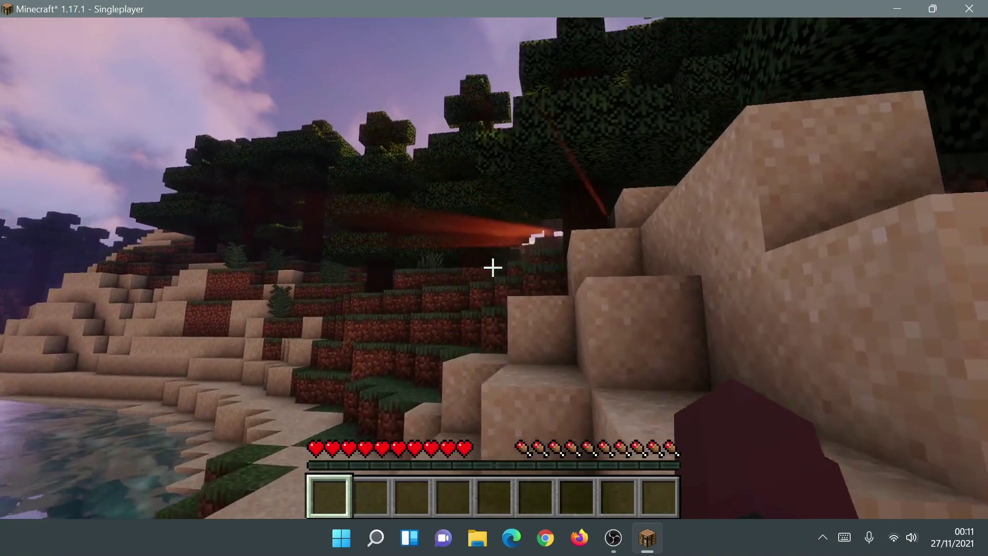
key("w")
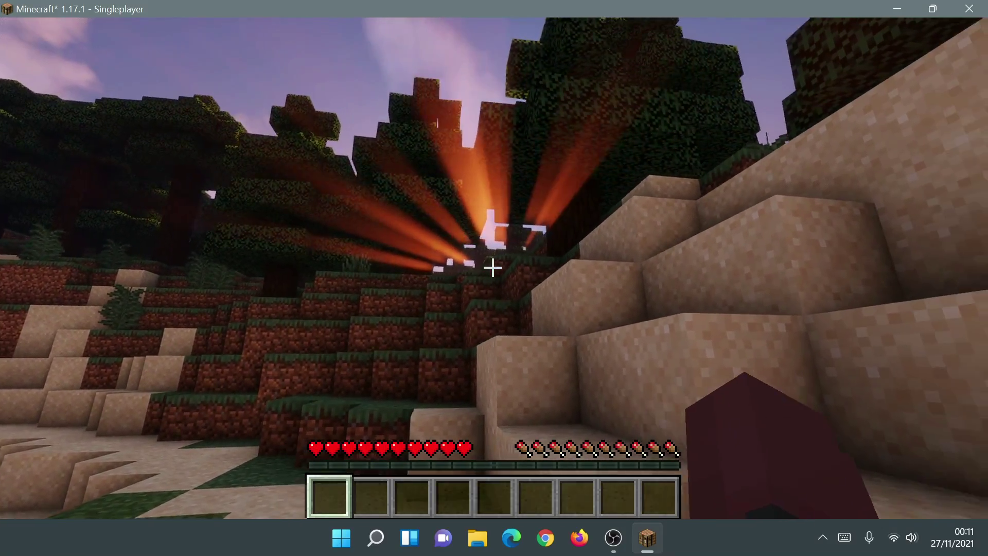